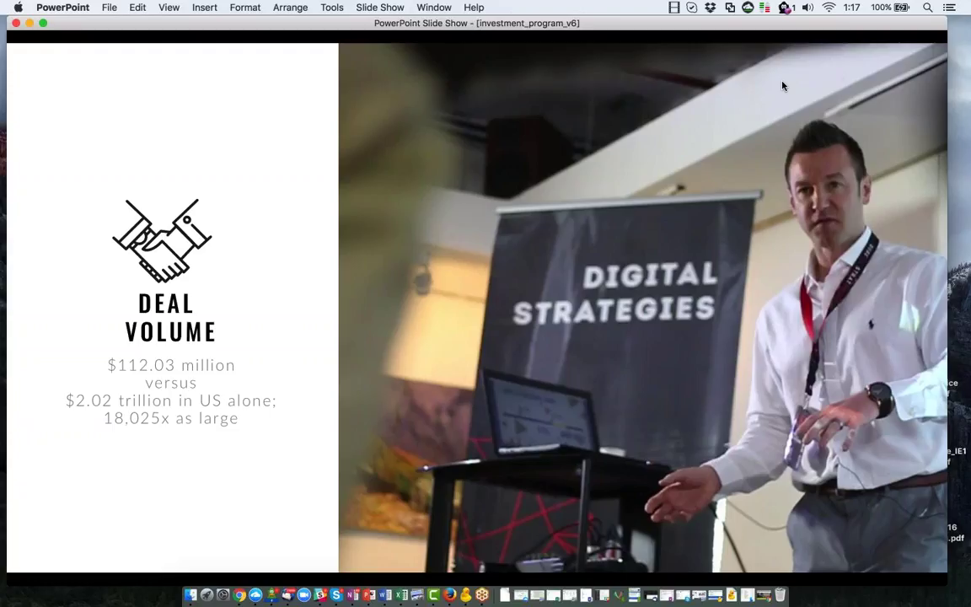
Switch to the Excel workbook, widen its window toward the lower left and set the Sheet2 zoom to 140%
key(super+Tab)
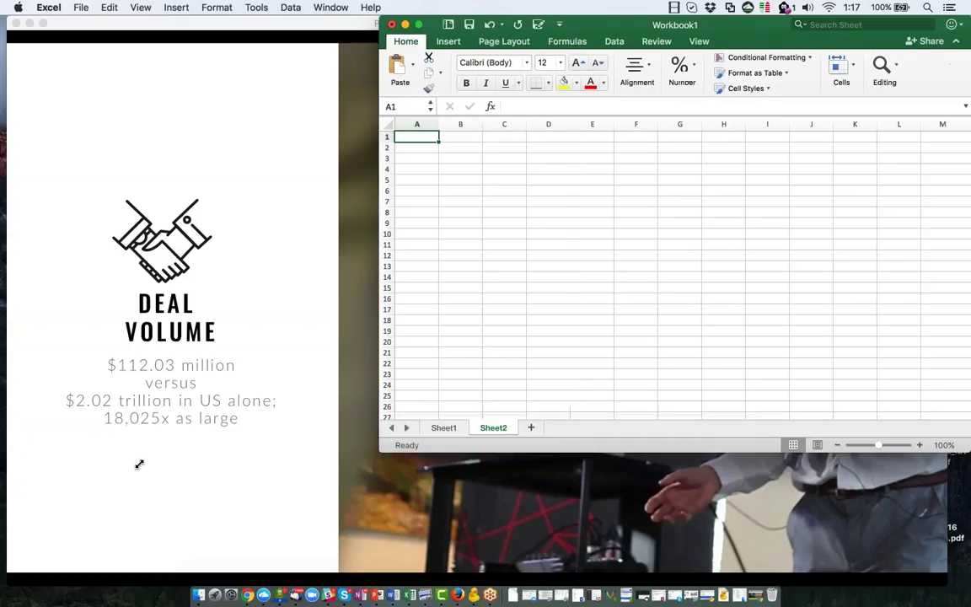
drag(139, 465, 123, 476)
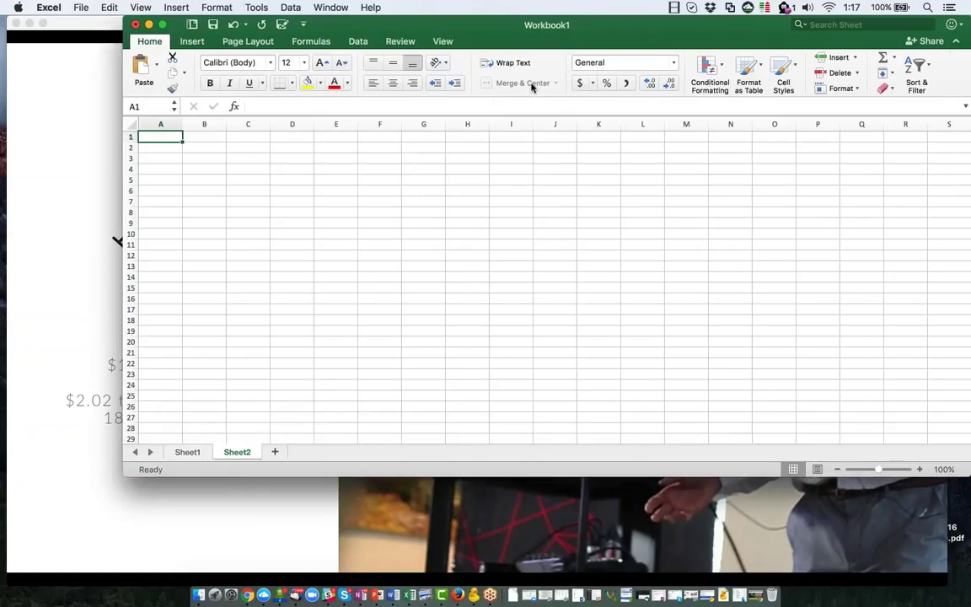
click(920, 470)
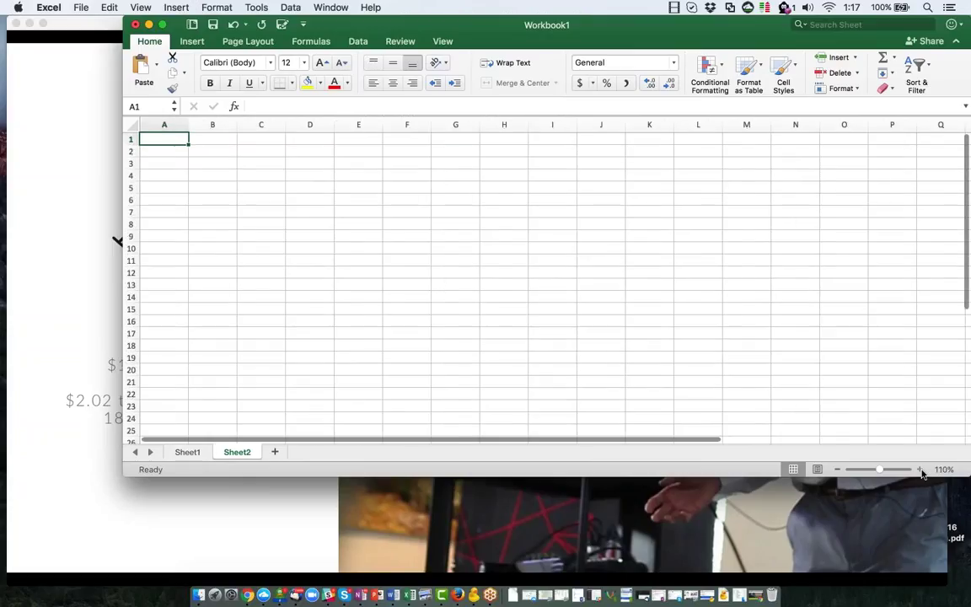
click(920, 469)
click(920, 470)
click(920, 470)
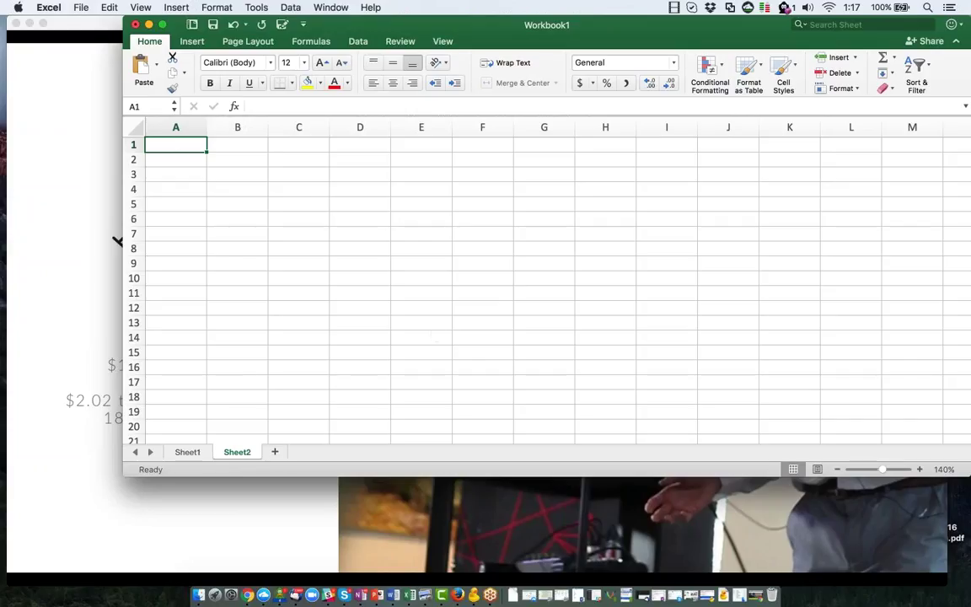
Enter Jan in A1 and Feb in B1, and extend the month headers across row 1 through Aug
click(253, 189)
click(171, 144)
text(Jan)
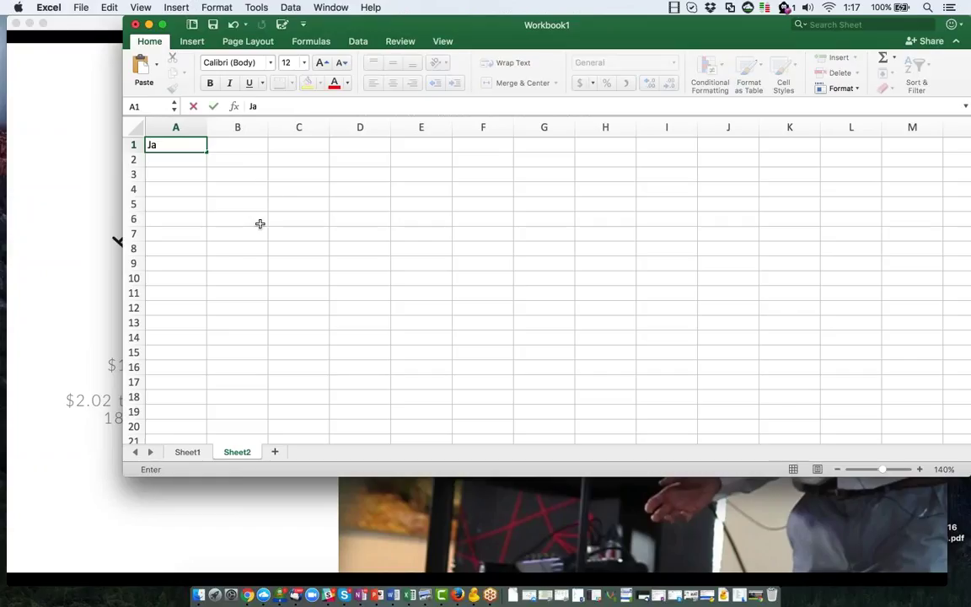
key(Tab)
text(Feb)
key(Return)
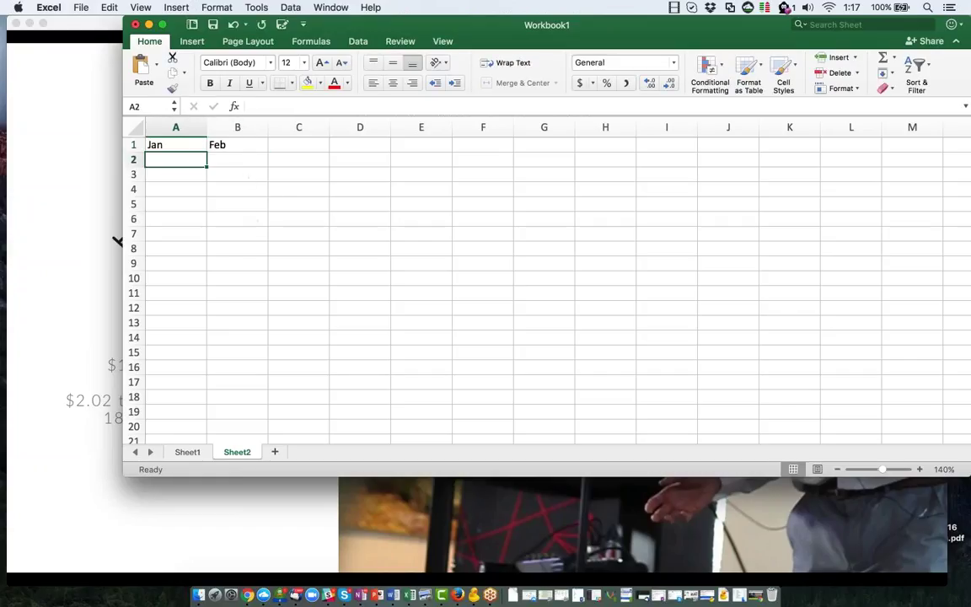
drag(169, 145, 607, 144)
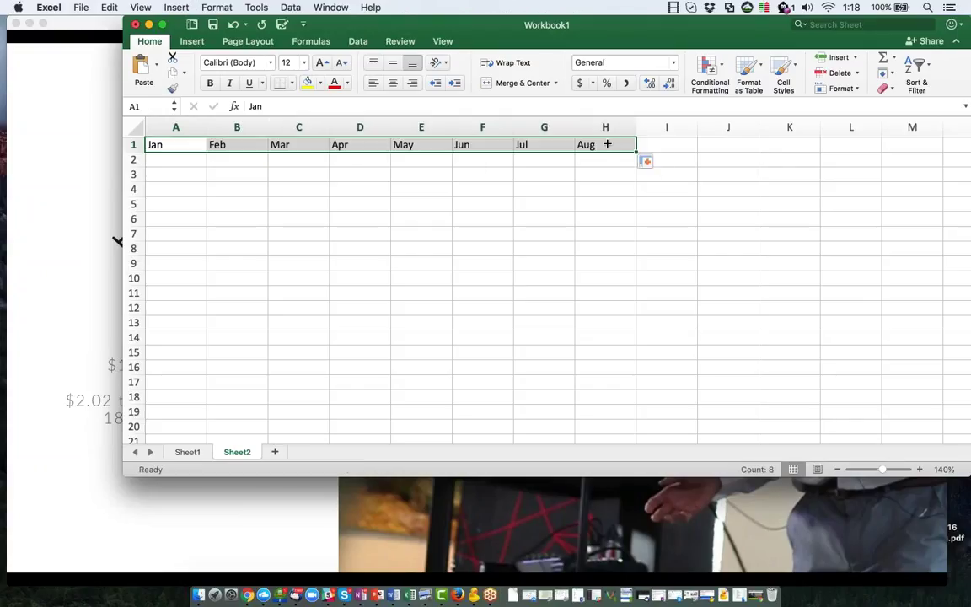
Insert a blank column before the Jan column
click(175, 204)
click(192, 159)
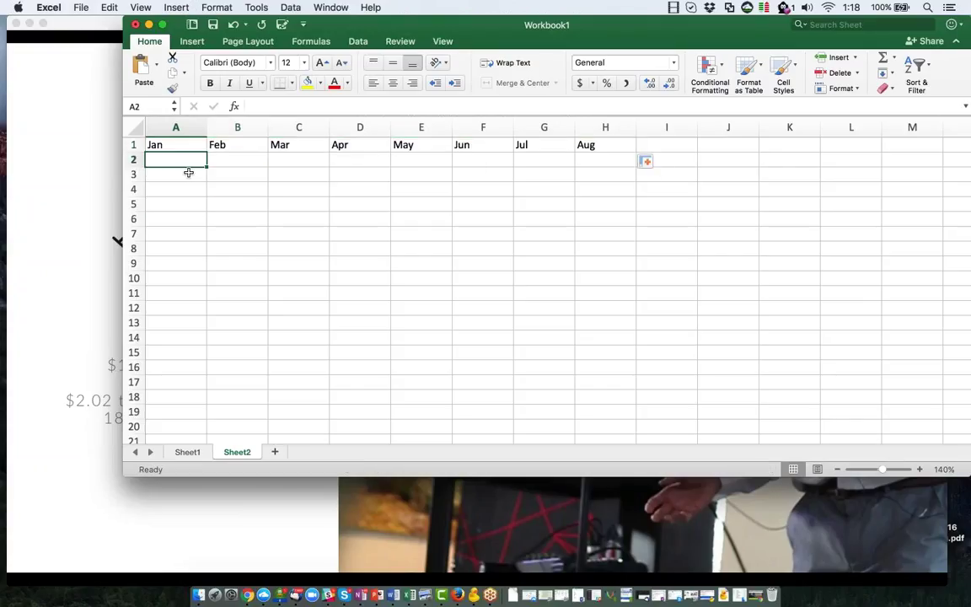
click(175, 127)
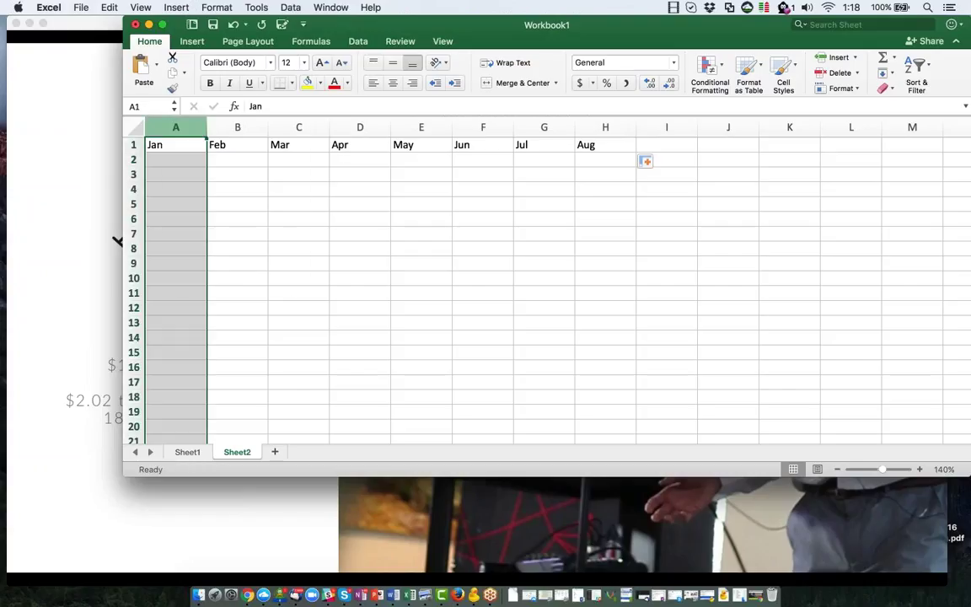
right_click(175, 124)
click(210, 193)
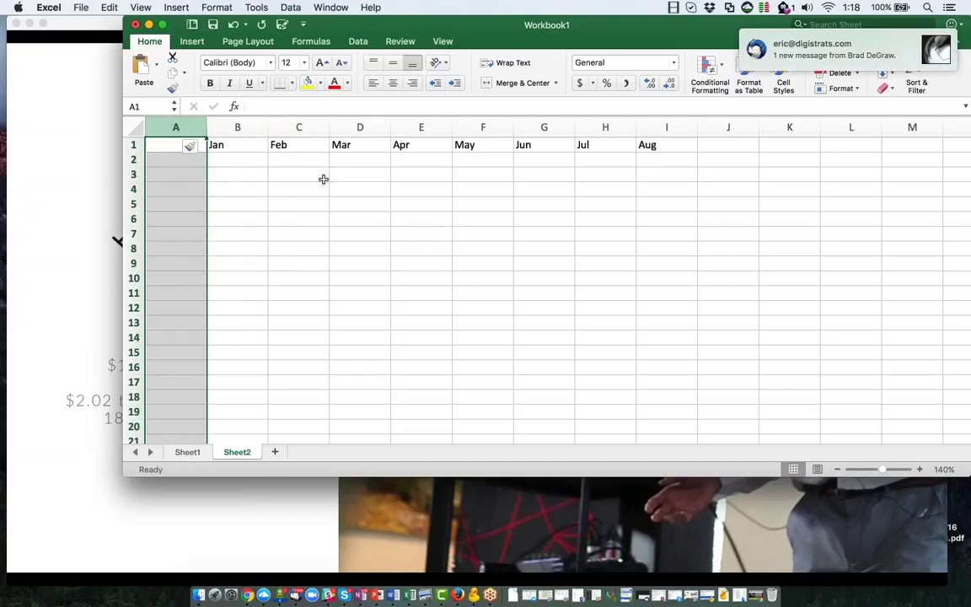
click(326, 178)
Enter 5000 under Jan in B2 and format it as dollar accounting with no decimal places
click(167, 162)
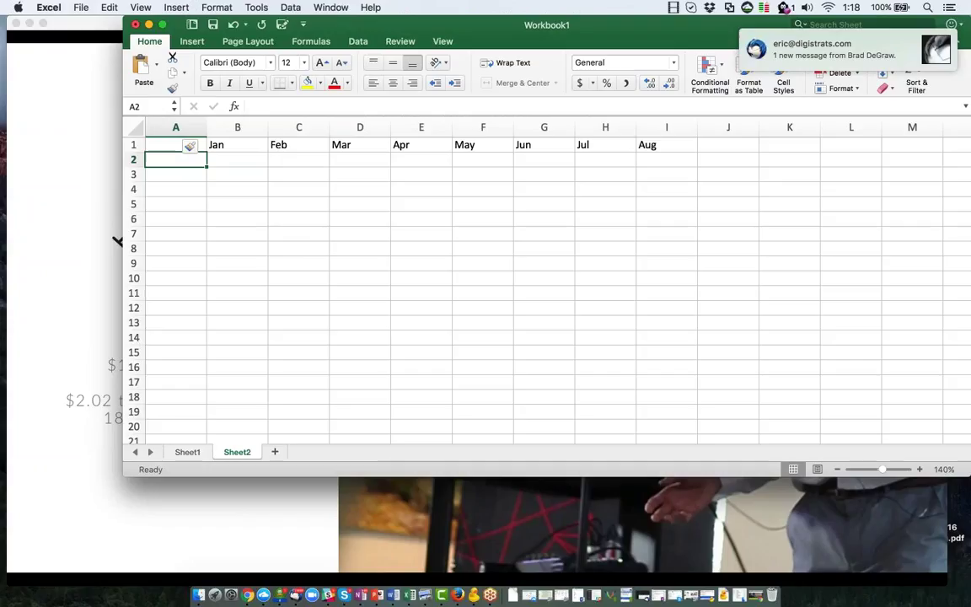
click(237, 160)
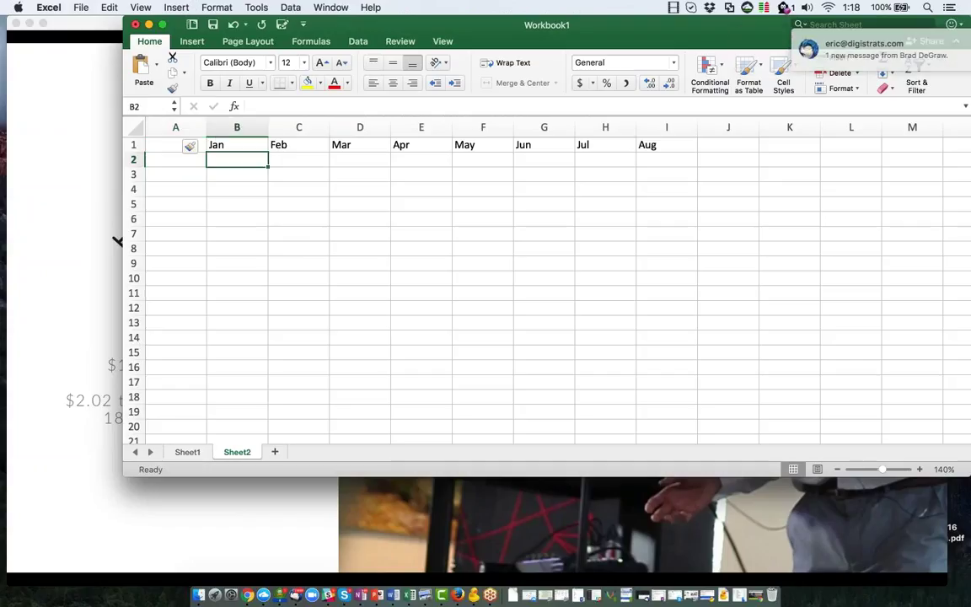
text(5000)
key(Return)
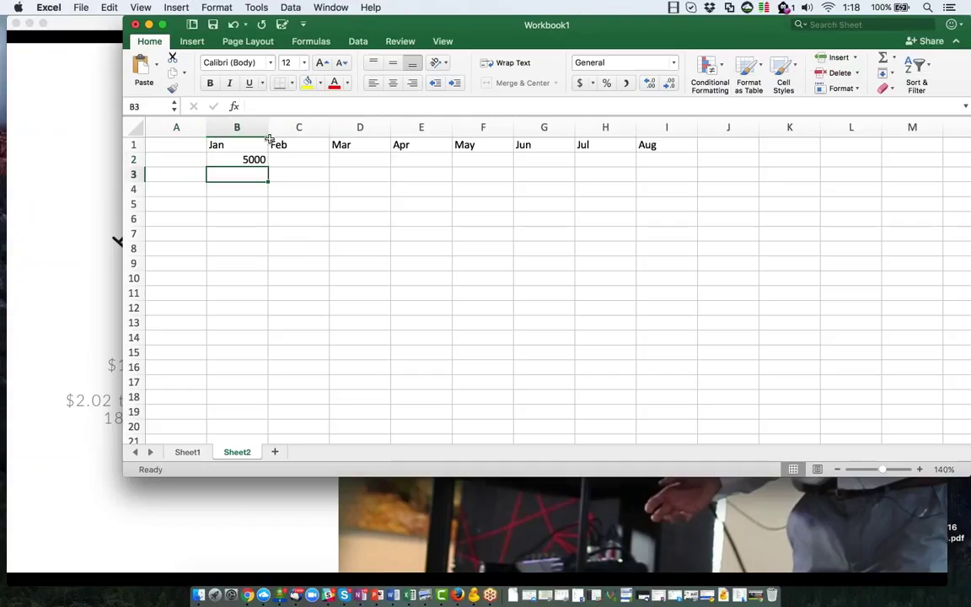
click(244, 158)
click(581, 82)
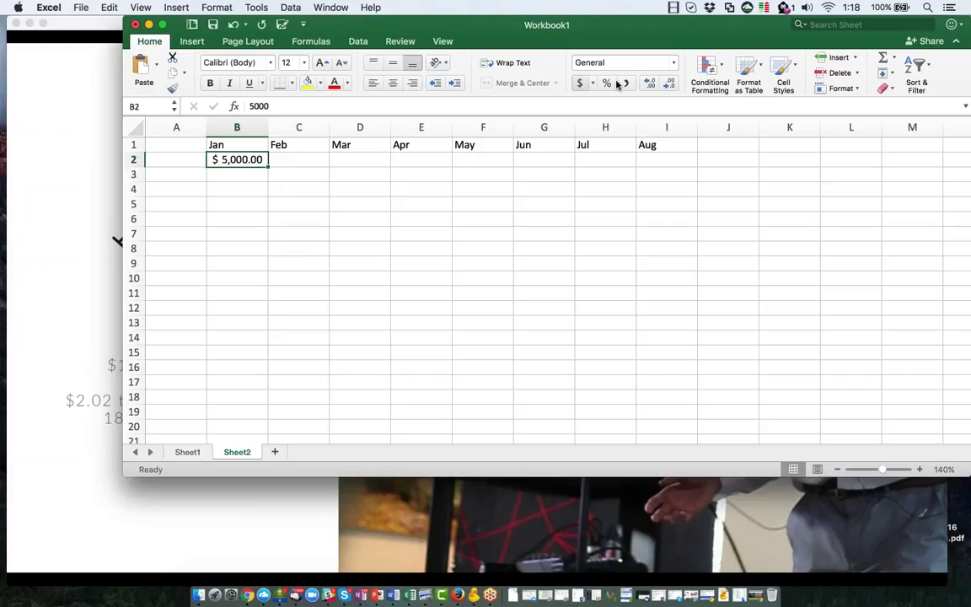
click(669, 83)
click(669, 83)
Label row 2 as Profit in cell A2
click(176, 263)
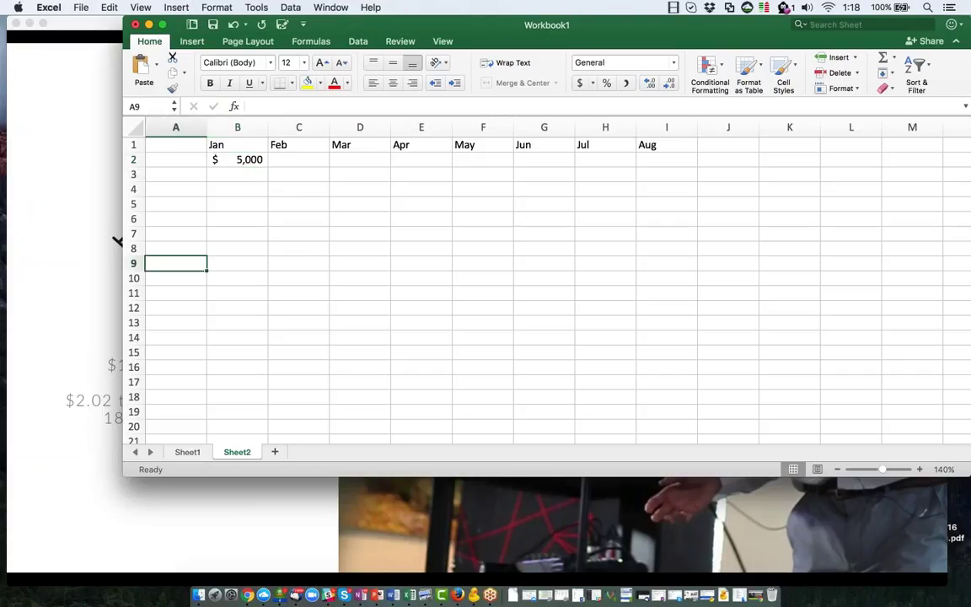
click(238, 279)
click(182, 156)
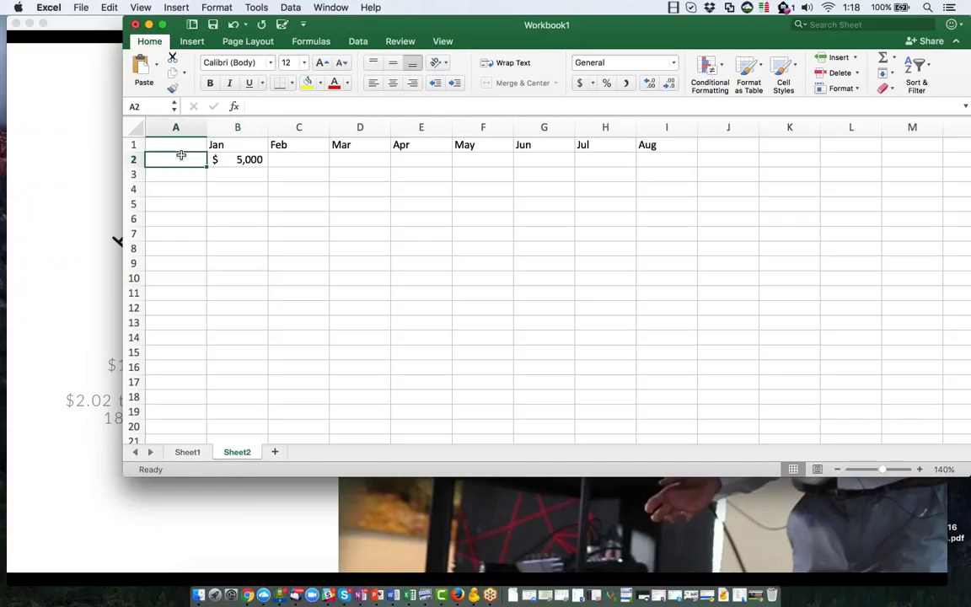
text(Profit)
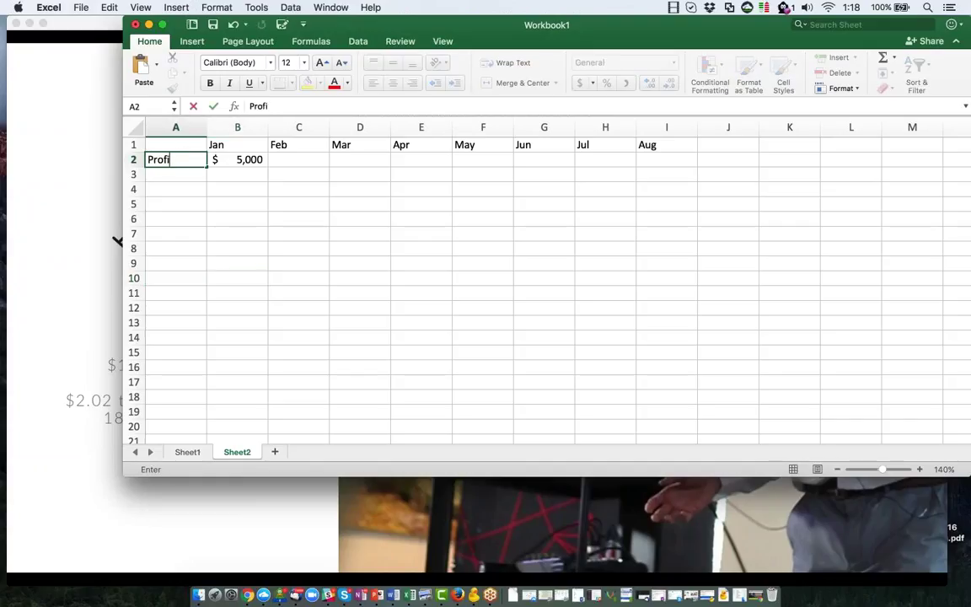
key(Return)
Enter the formula =B2+1000 under Feb in C2 and fill it across row 2 through Aug
click(305, 160)
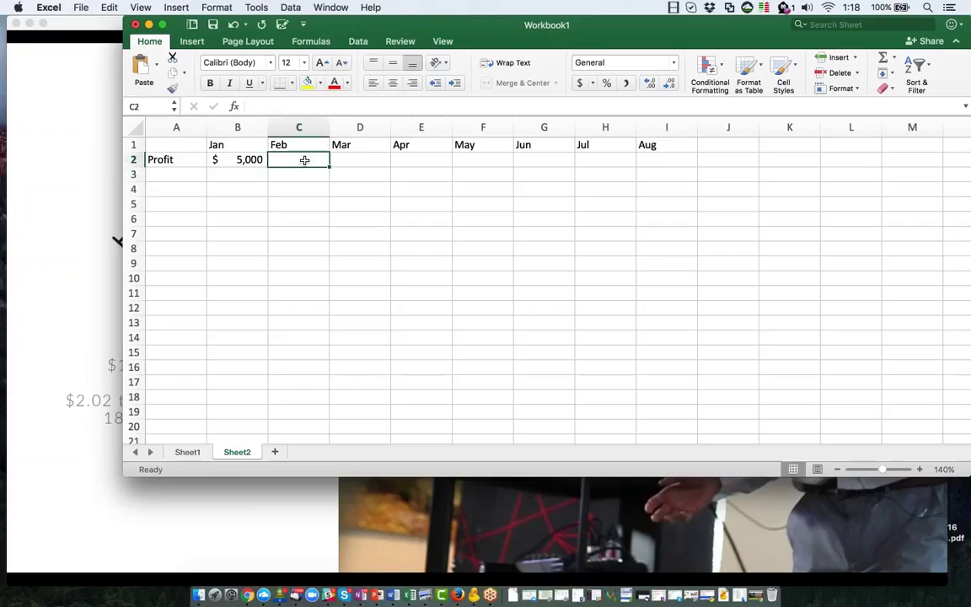
text(=)
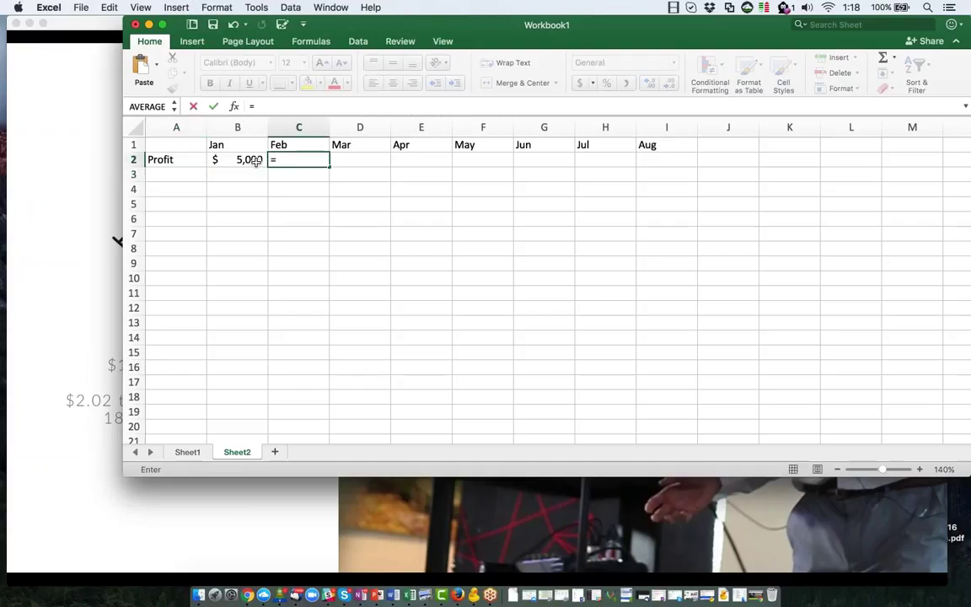
click(256, 161)
text(+10)
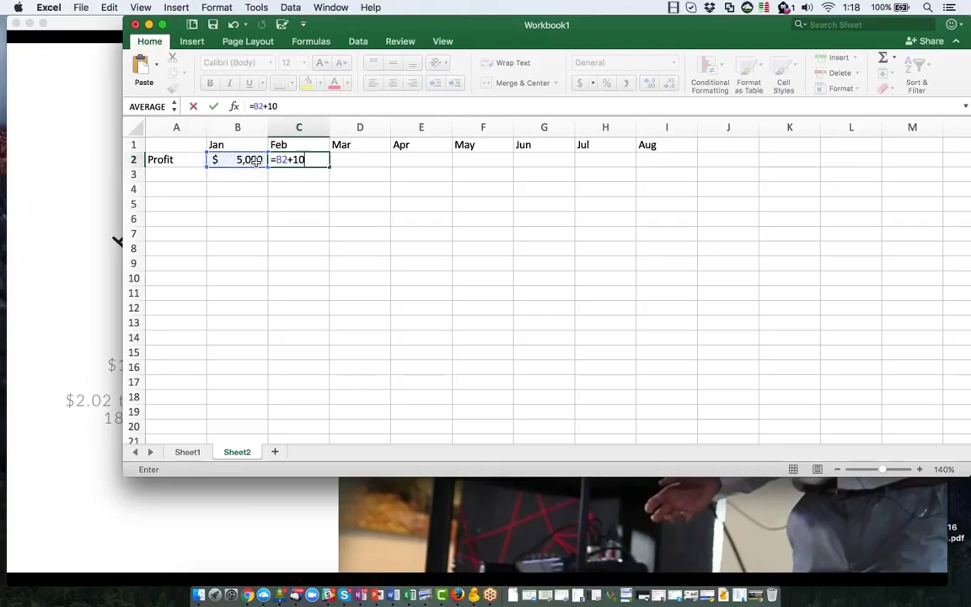
text(00)
key(Return)
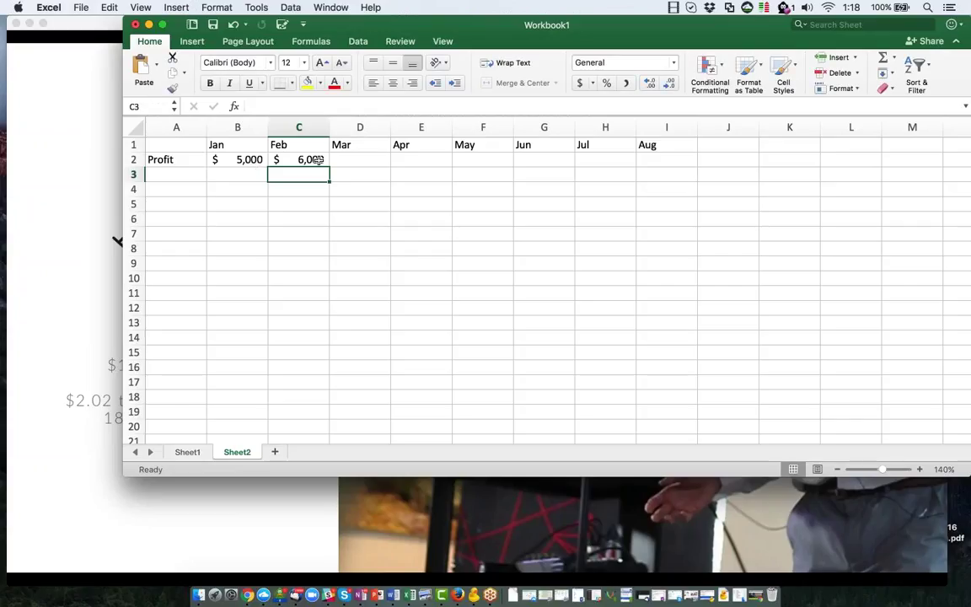
key(Up)
drag(331, 166, 670, 158)
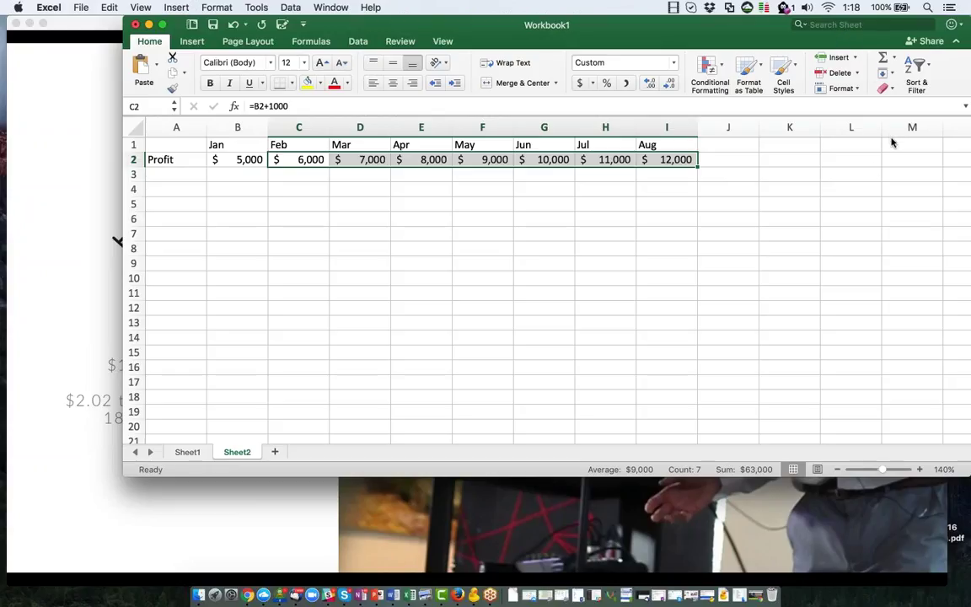
click(479, 191)
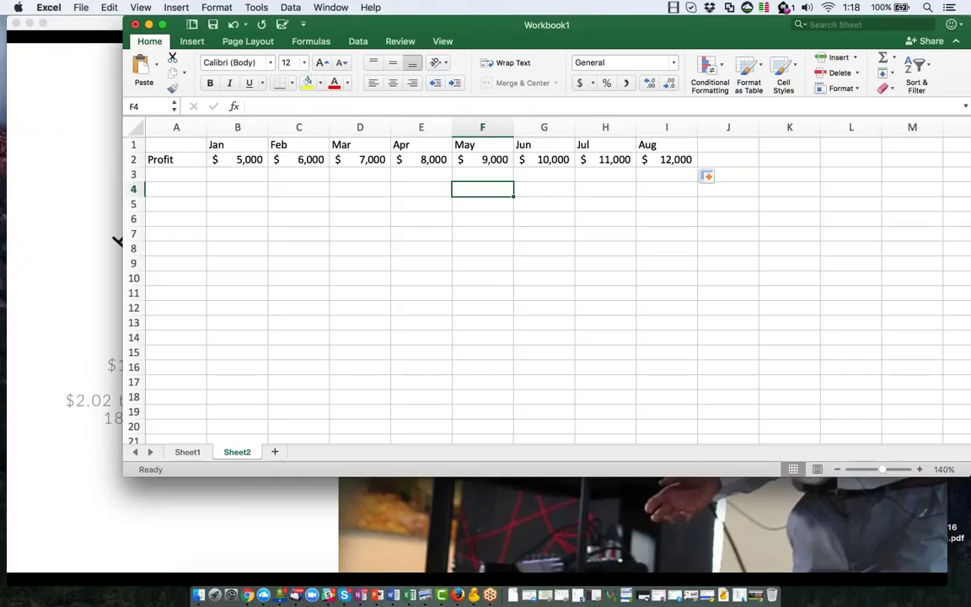
Select the Profit values from Jan through Aug in B2:I2 to review them
click(258, 219)
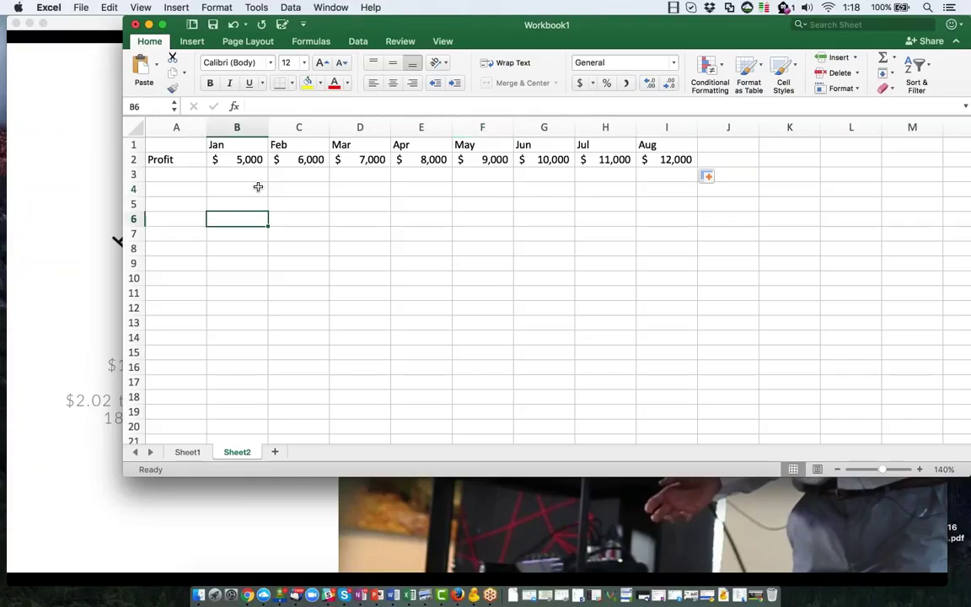
drag(215, 146, 679, 156)
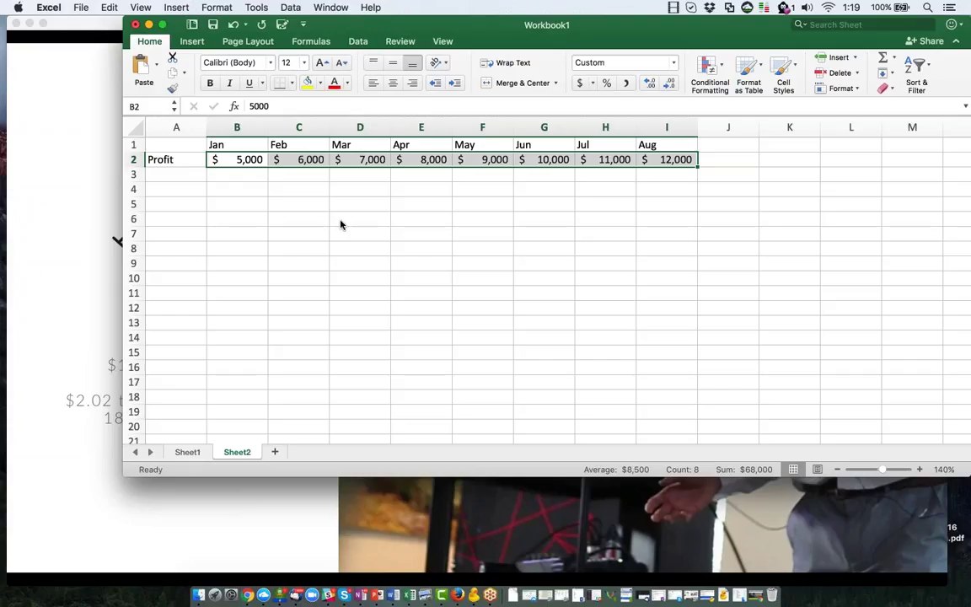
click(422, 204)
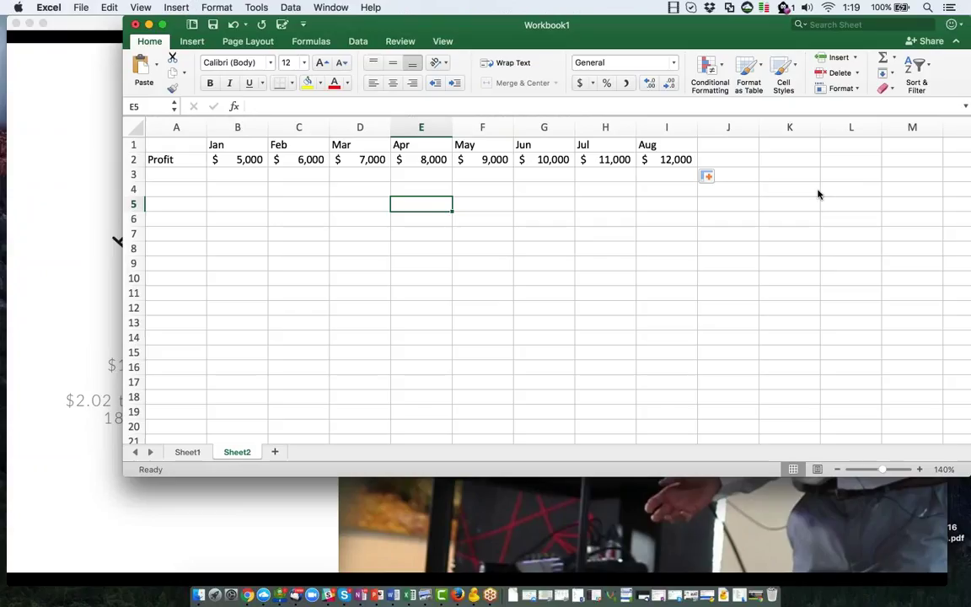
Switch to OneNote to skim the deliverables outline on the Remix LIVE page, and minimize its window
key(super+Tab)
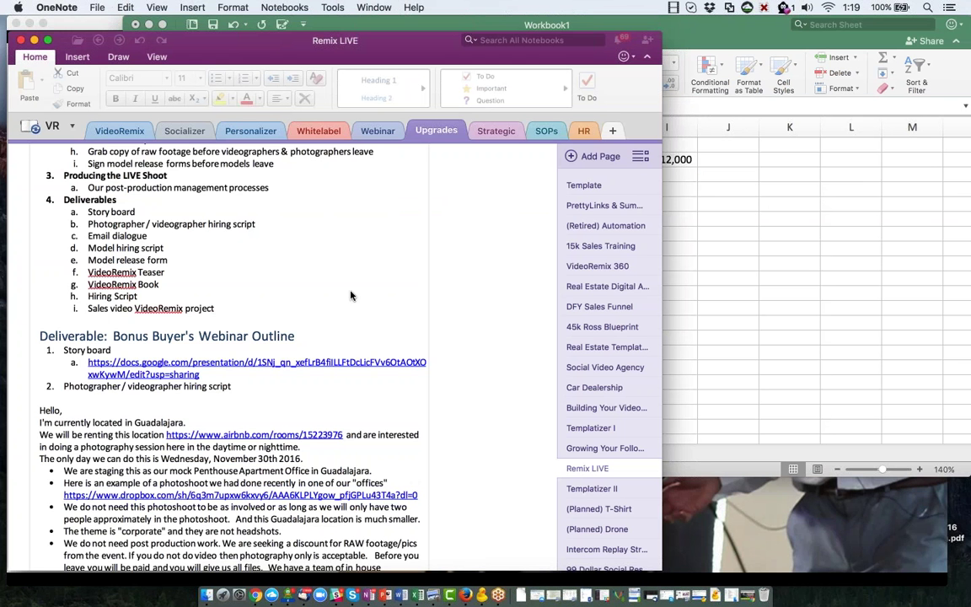
scroll(359, 281, up, 10)
scroll(359, 281, up, 5)
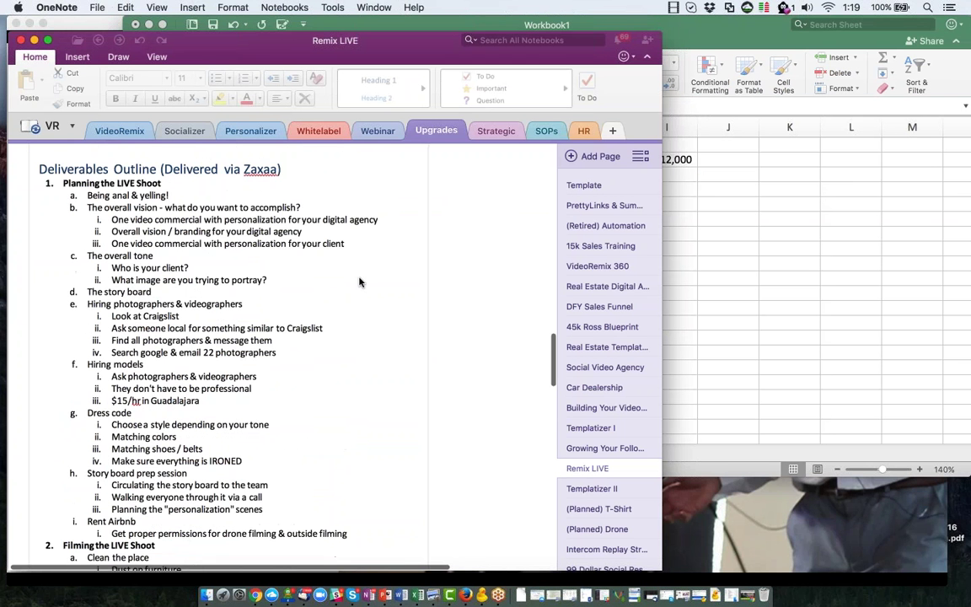
scroll(386, 292, down, 3)
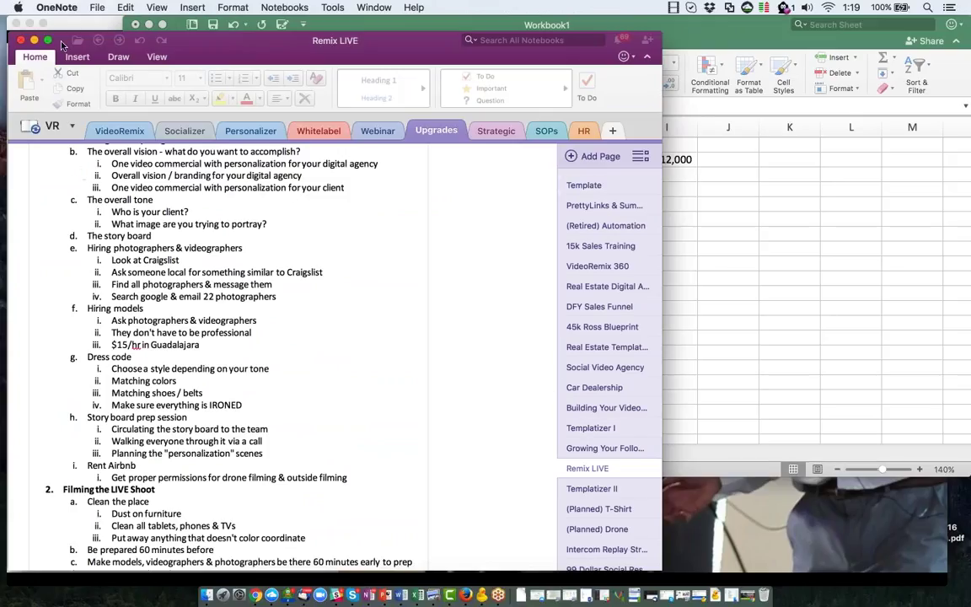
click(34, 40)
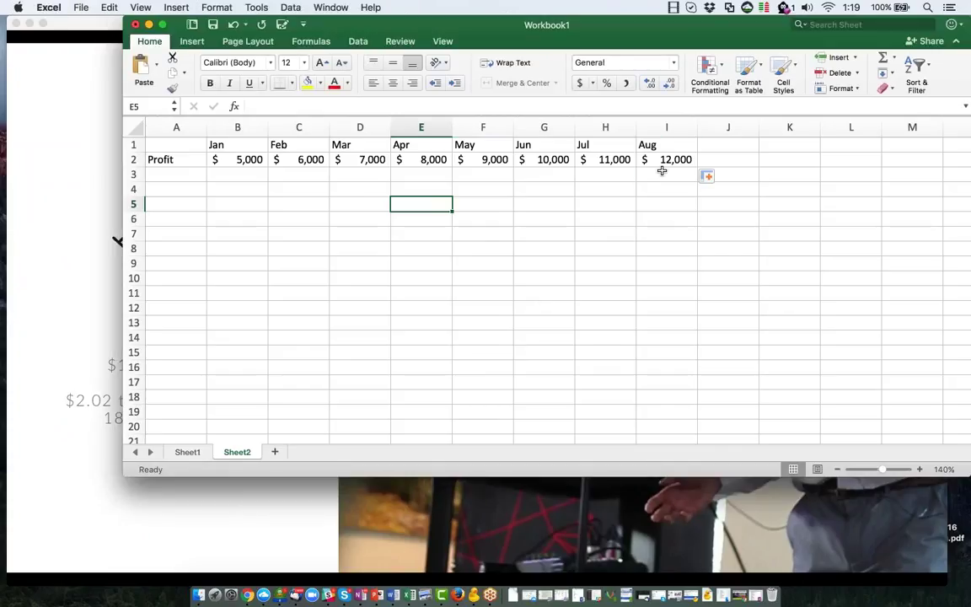
Calculate the average profit from Mar through Aug in I3 with the formula =AVERAGE(D2:I2)
click(662, 171)
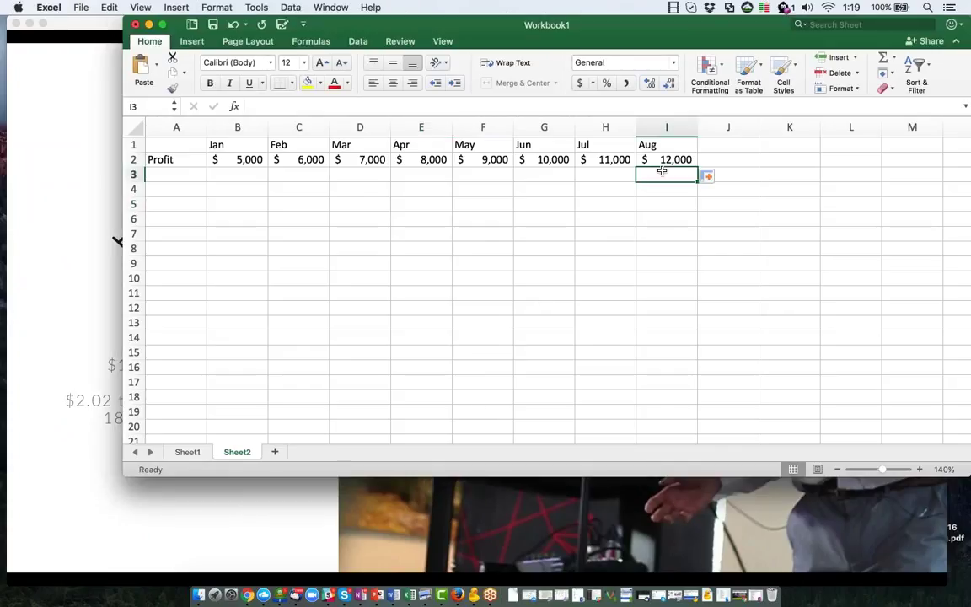
text(=)
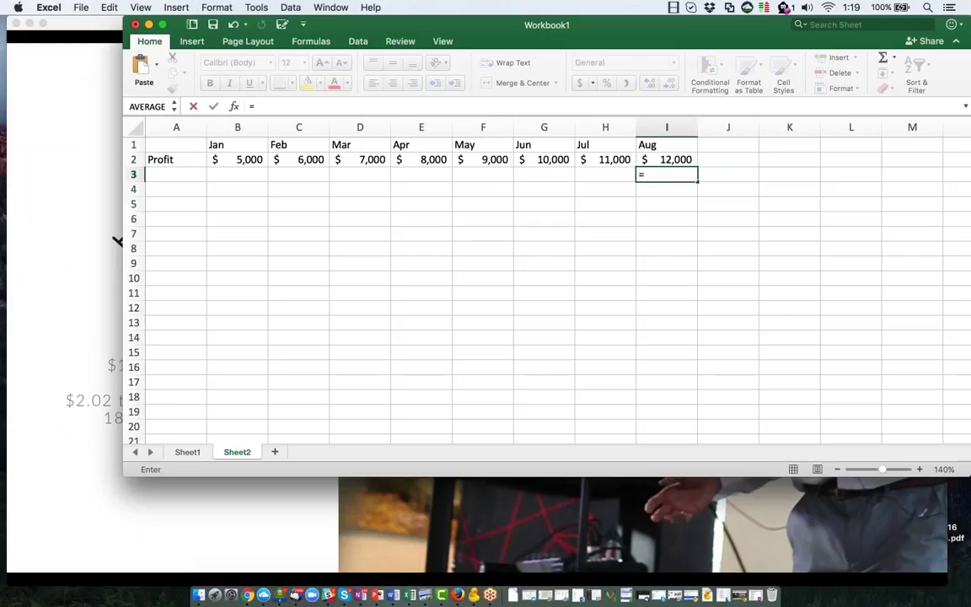
text(a)
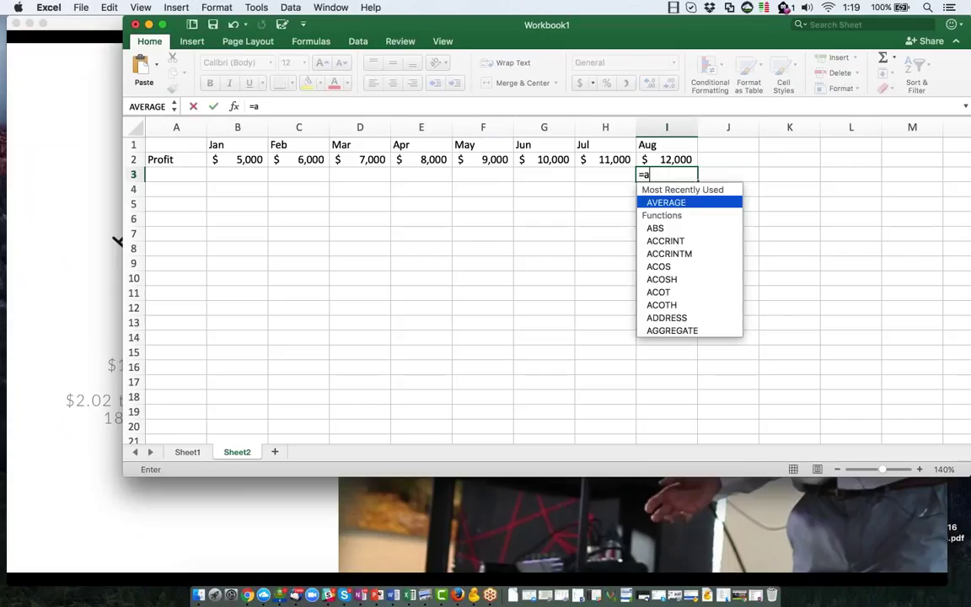
double_click(663, 203)
click(662, 160)
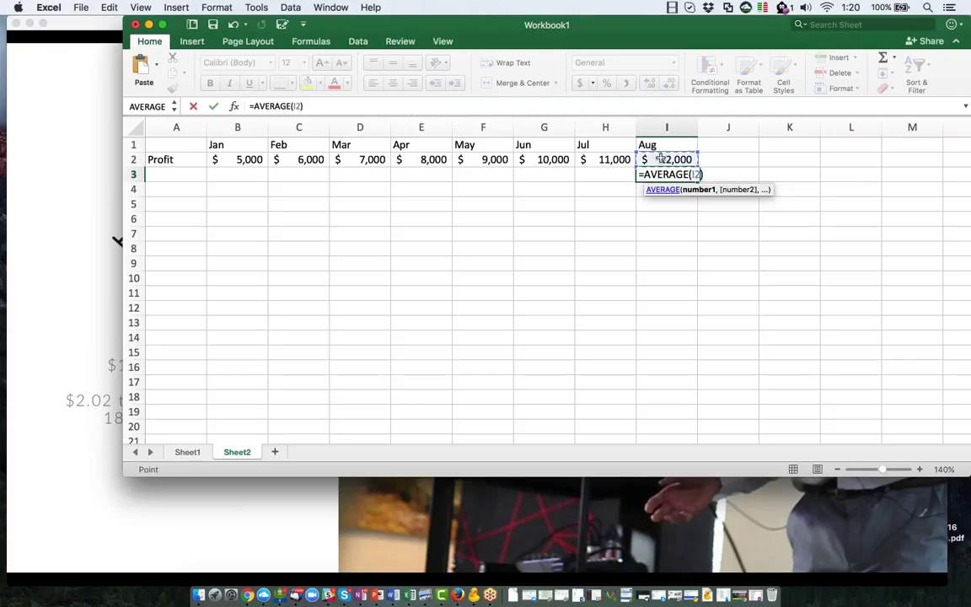
drag(662, 159, 363, 159)
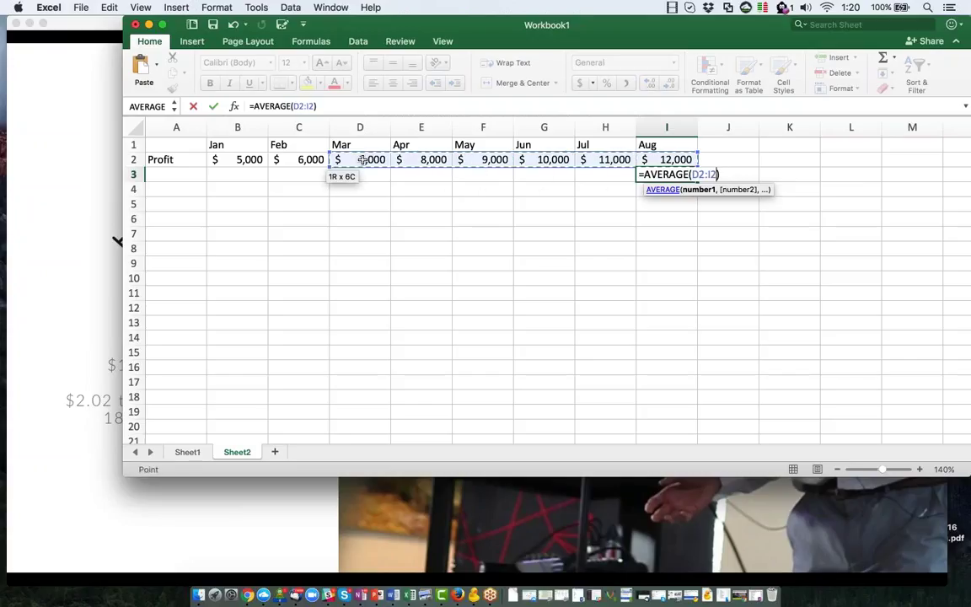
key(Return)
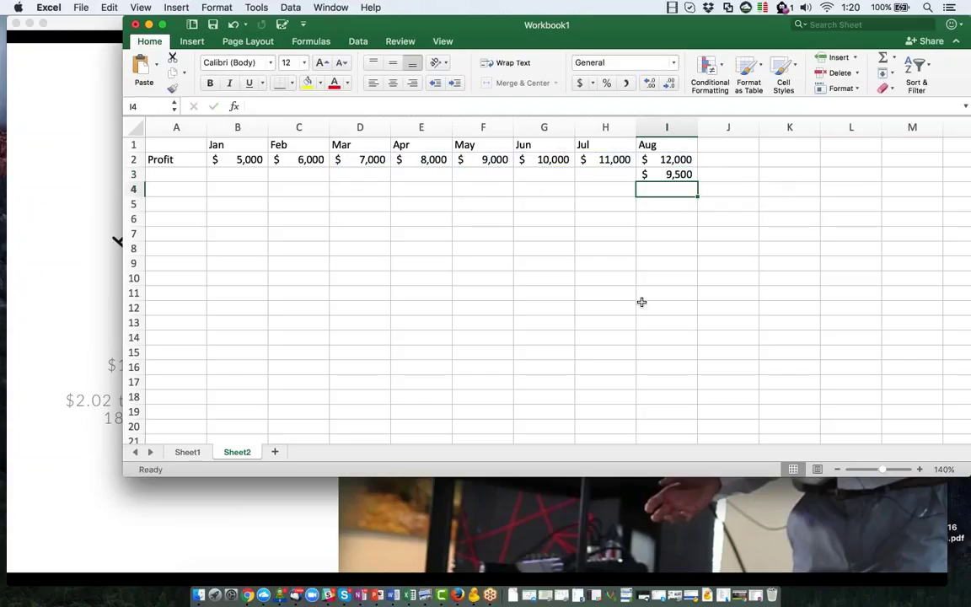
click(670, 174)
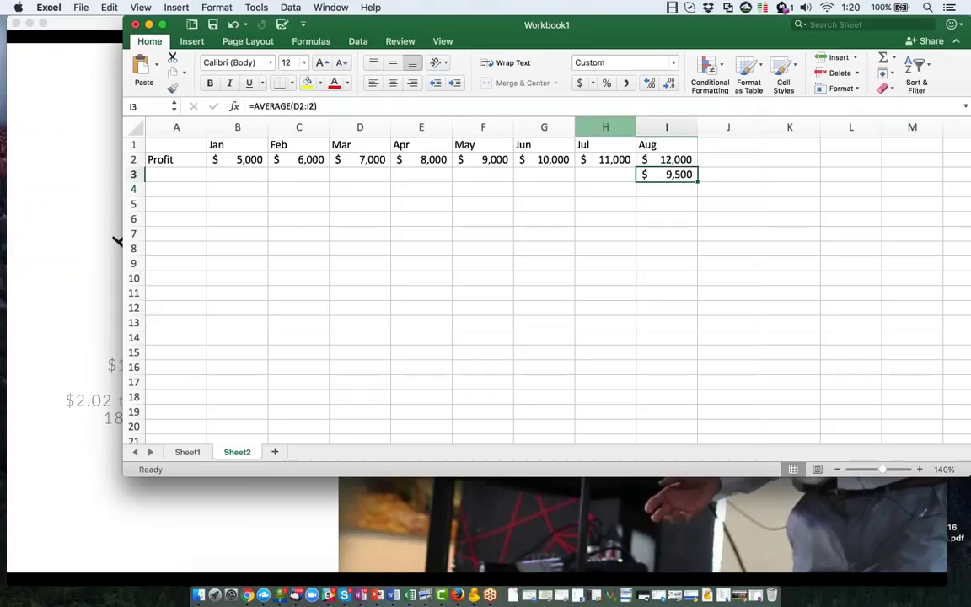
Label cell H4 as Multiple and enter 30 beside it in I4
click(605, 218)
click(602, 190)
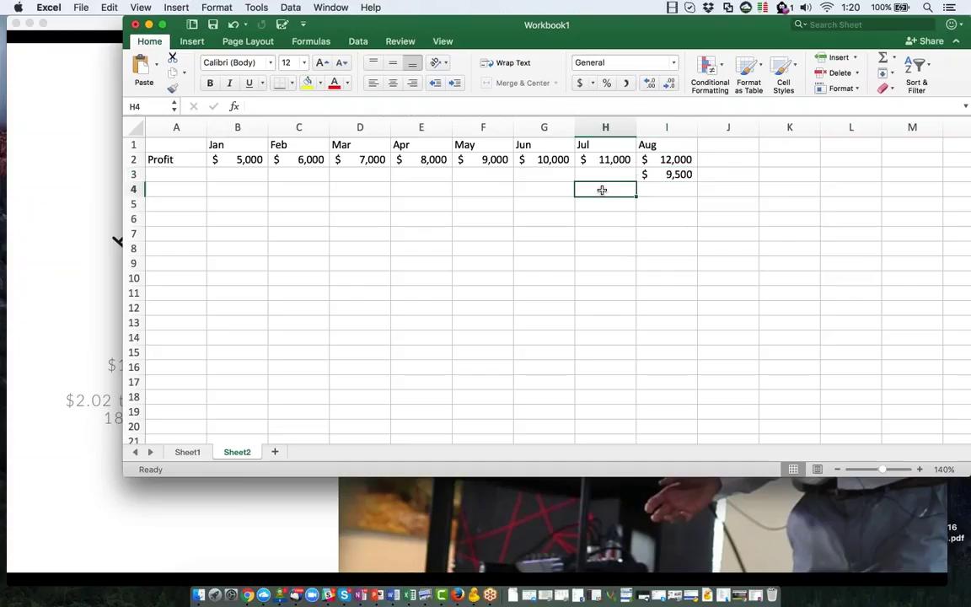
text(Multiple)
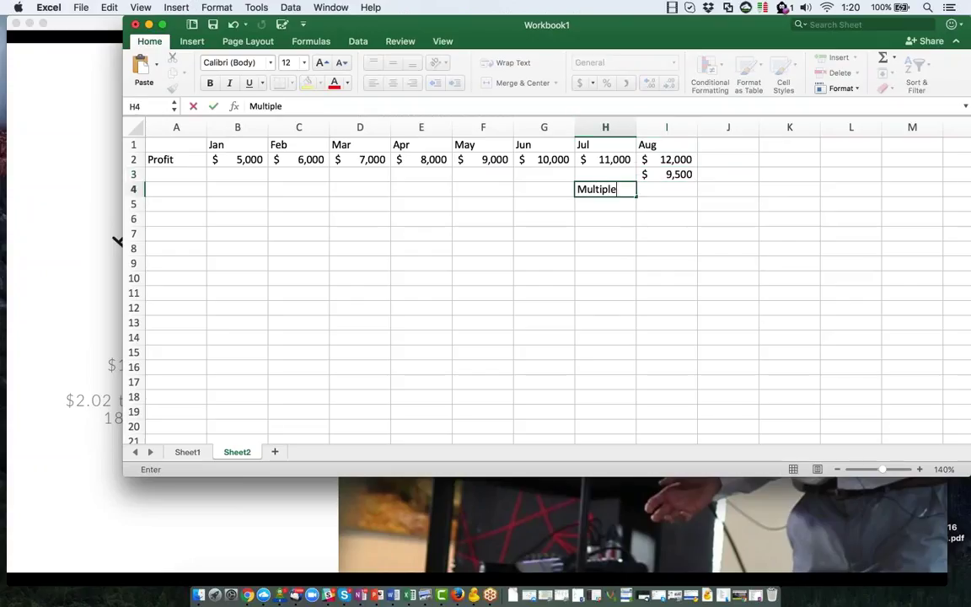
key(Return)
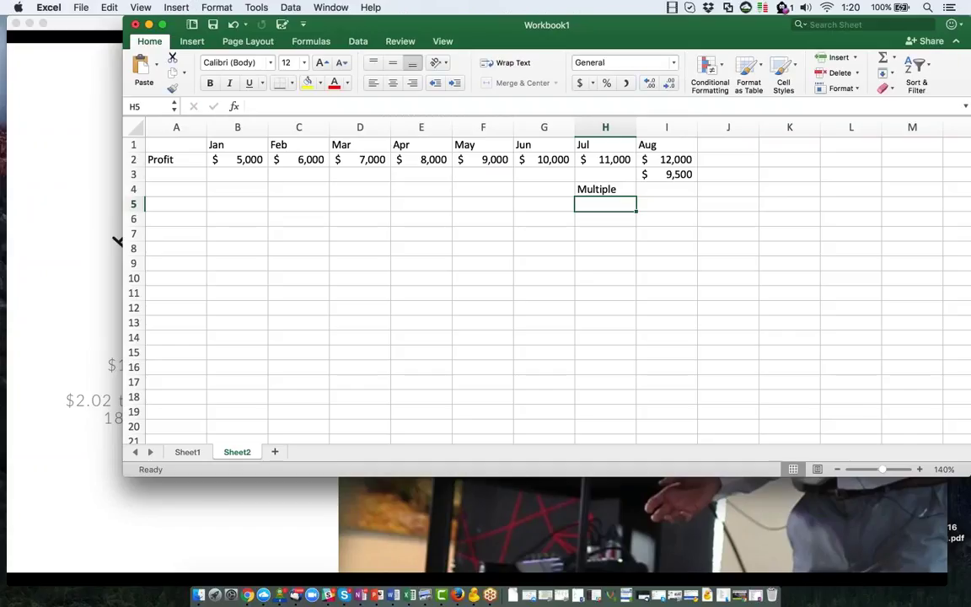
click(656, 174)
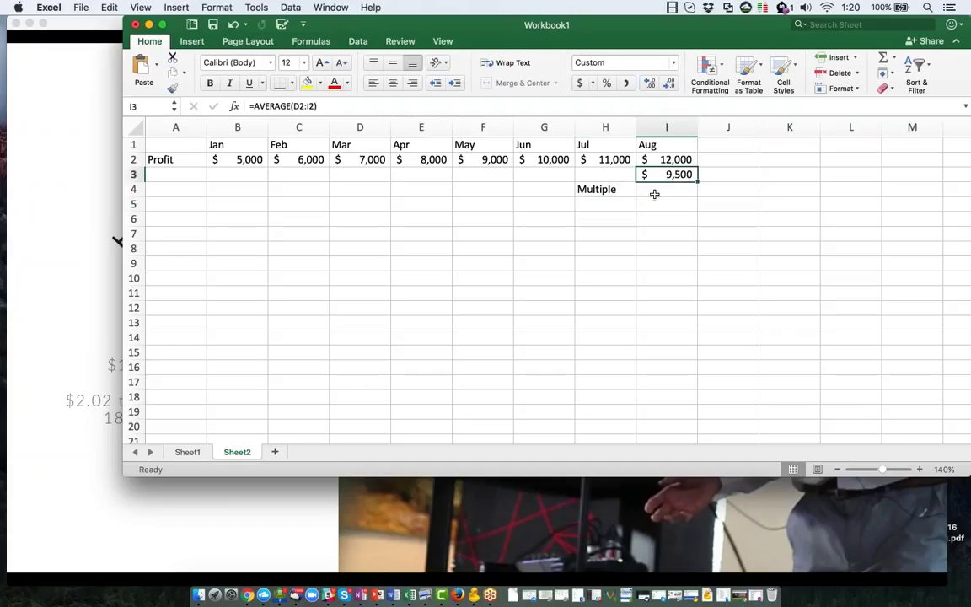
click(654, 194)
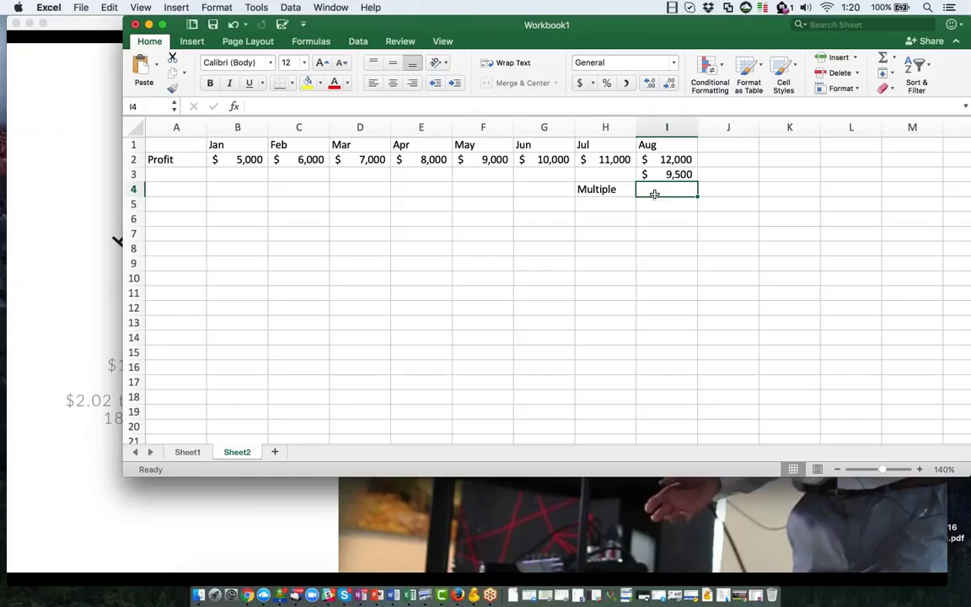
text(30)
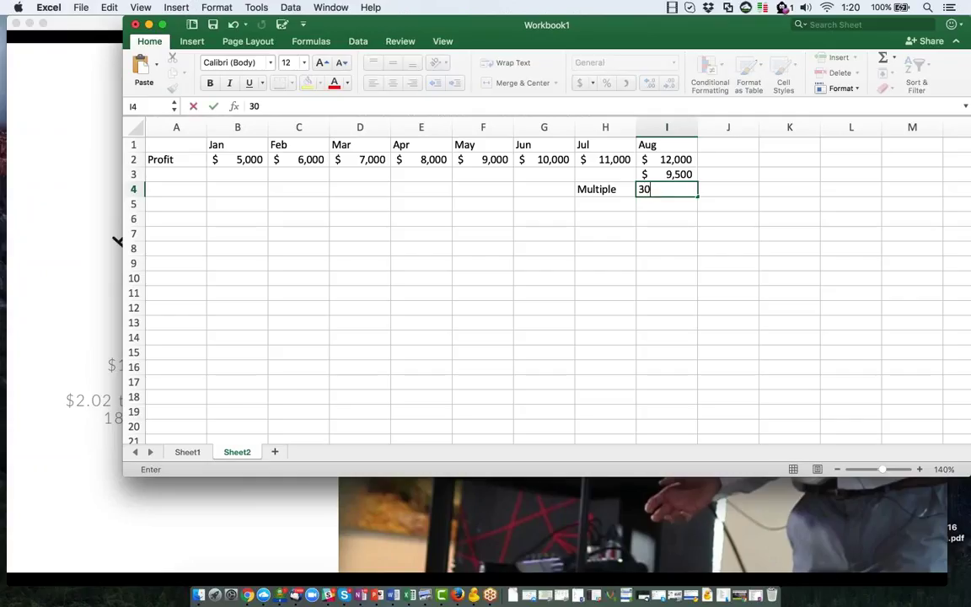
key(Return)
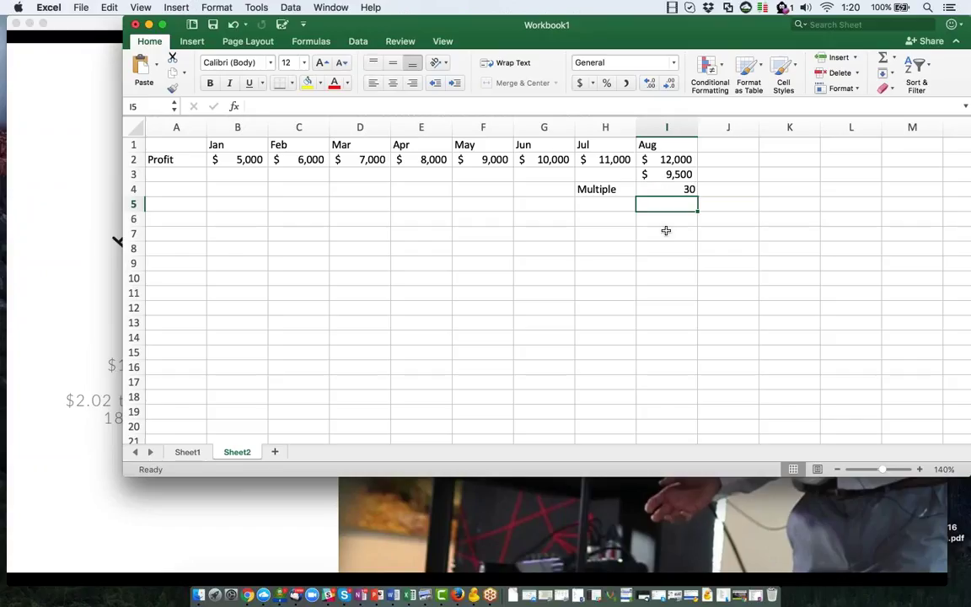
Multiply the average profit by the multiple in I5 with the formula =I3*I4
text(=)
click(680, 174)
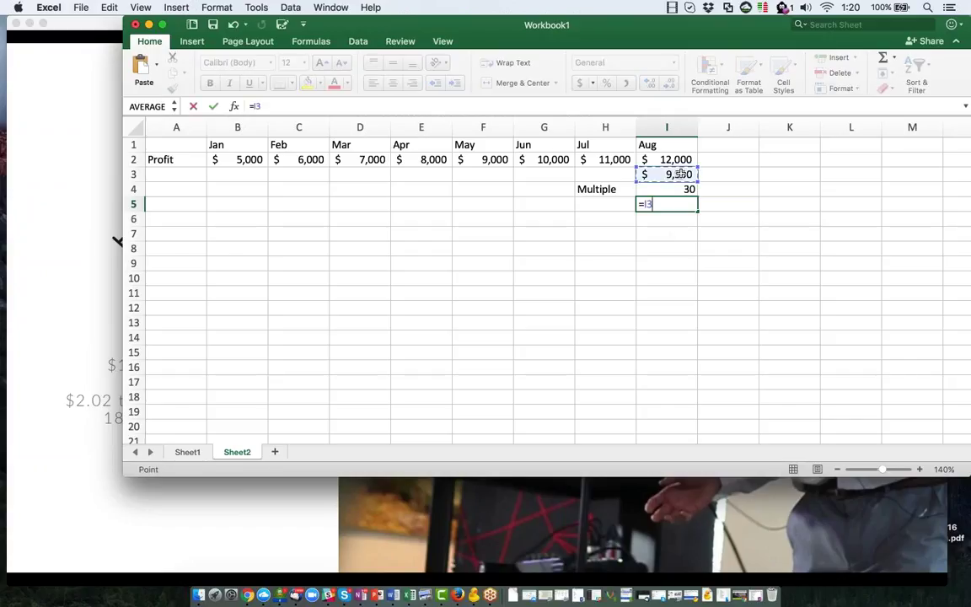
text(*)
click(667, 189)
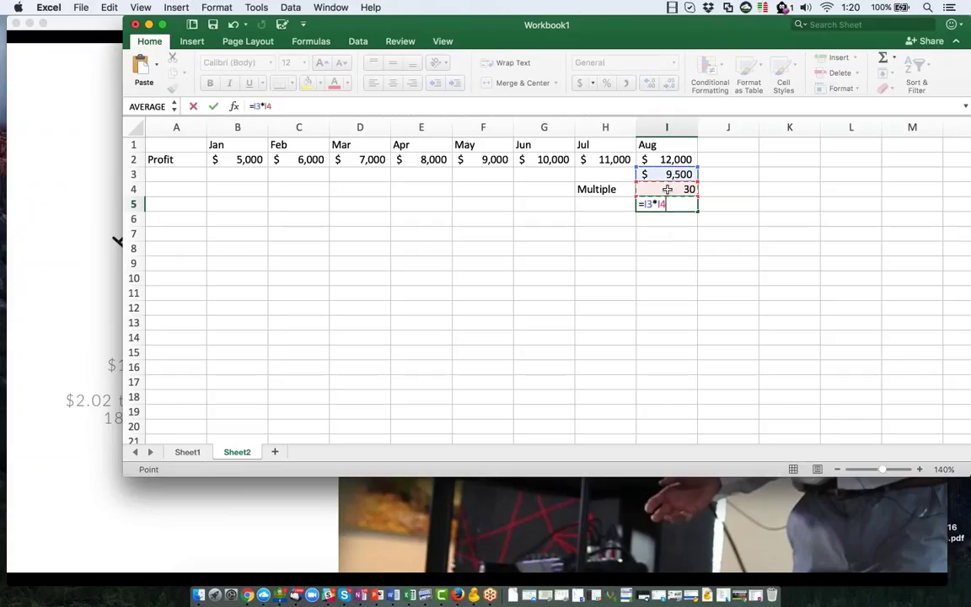
key(Return)
Copy the currency formatting of the average in I3 onto the product in I5
click(668, 174)
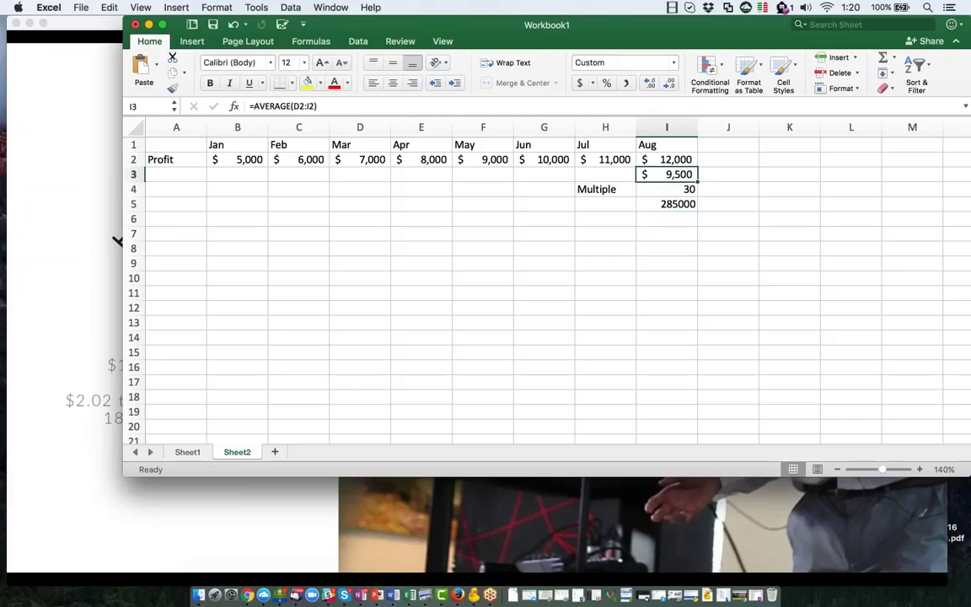
click(174, 90)
click(668, 204)
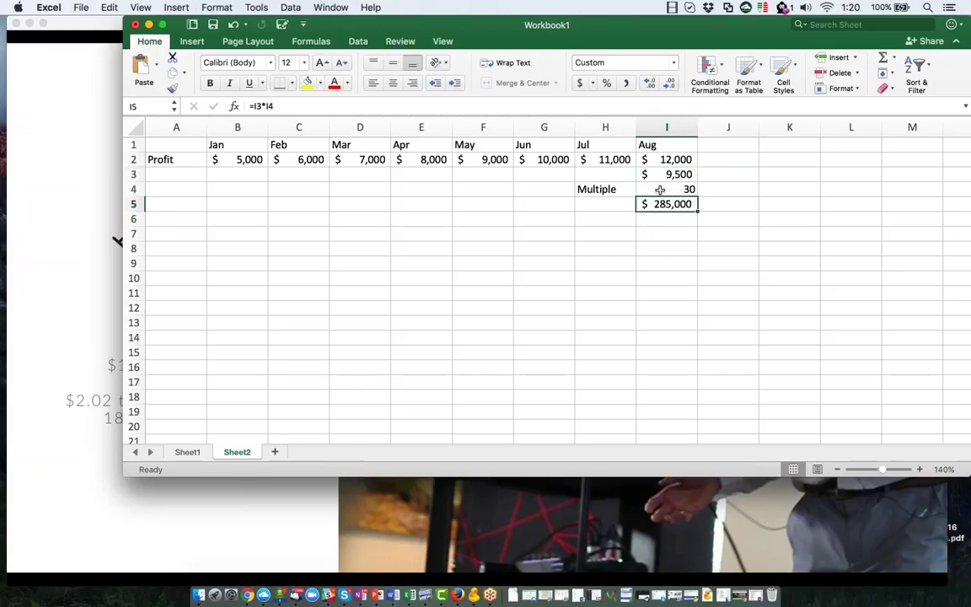
Total the Jan through Aug profits in I6 with a SUM formula over B2:I2
click(677, 221)
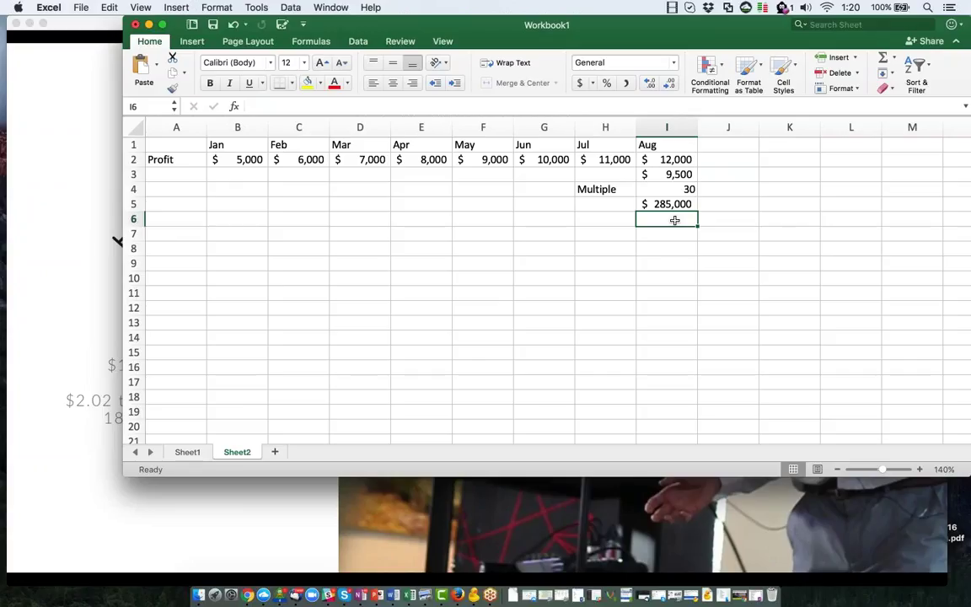
text(=sum)
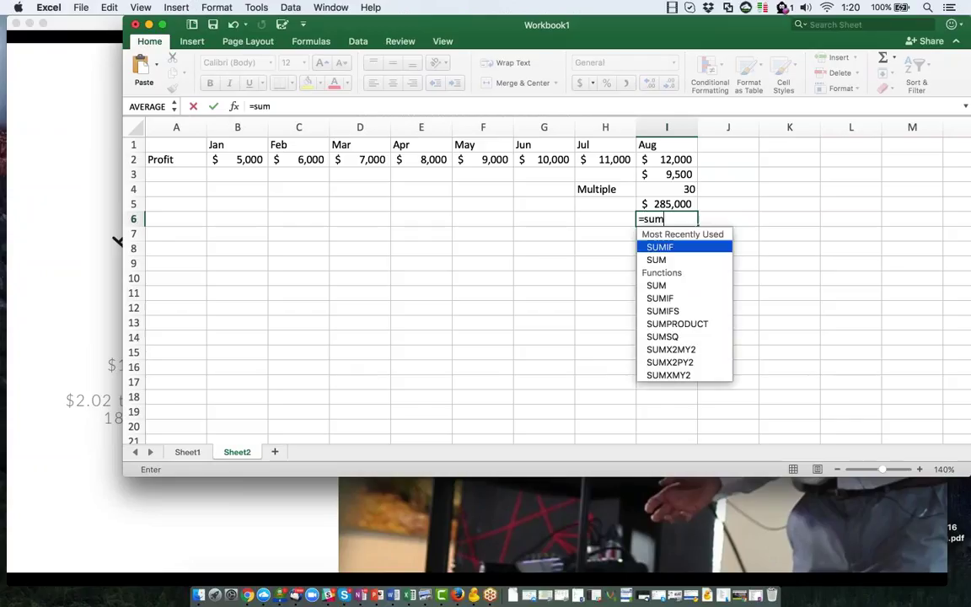
text(()
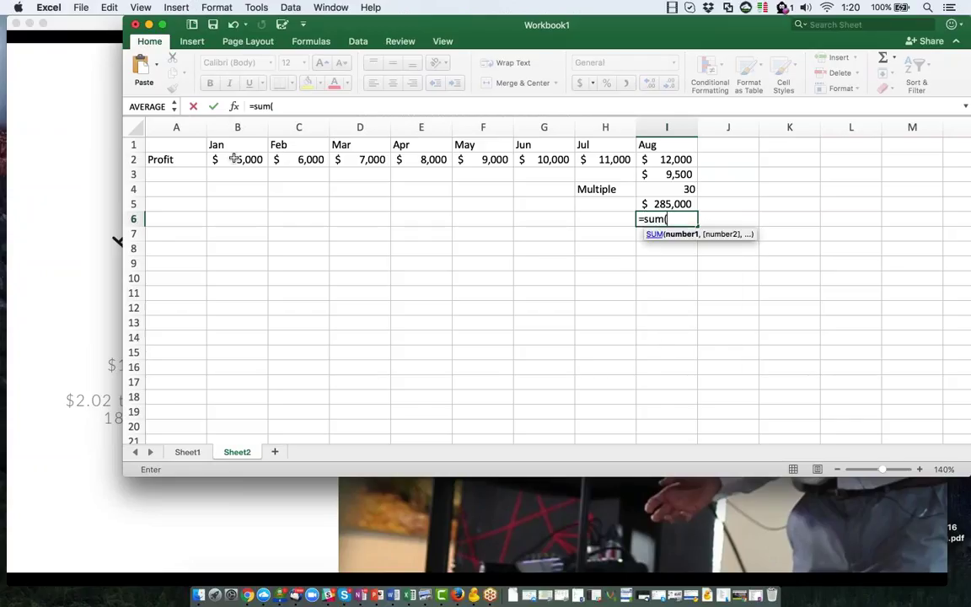
drag(230, 158, 648, 159)
key(Return)
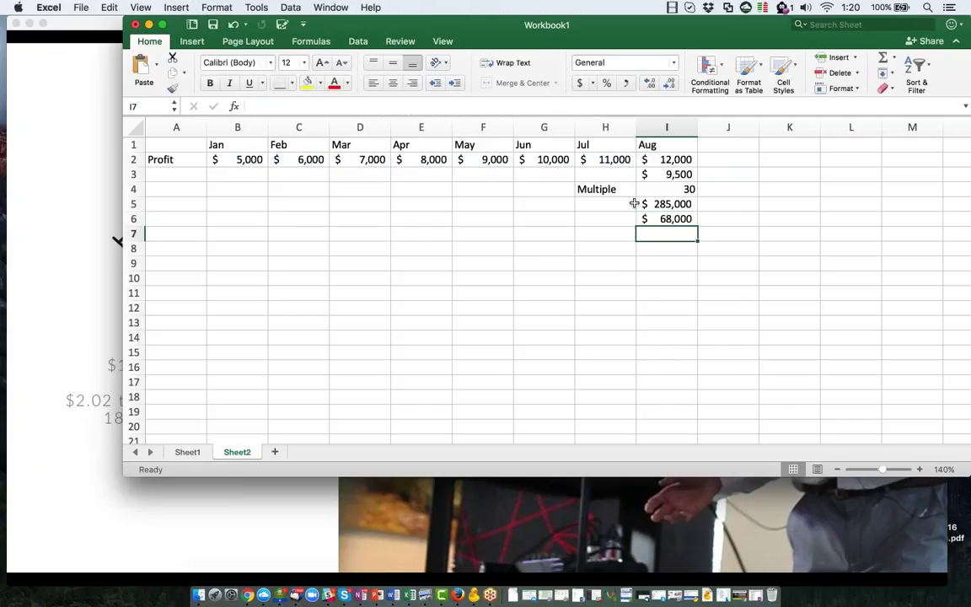
Label H5 as Exit Price and H6 as Earnings
click(621, 203)
text(Exit Price)
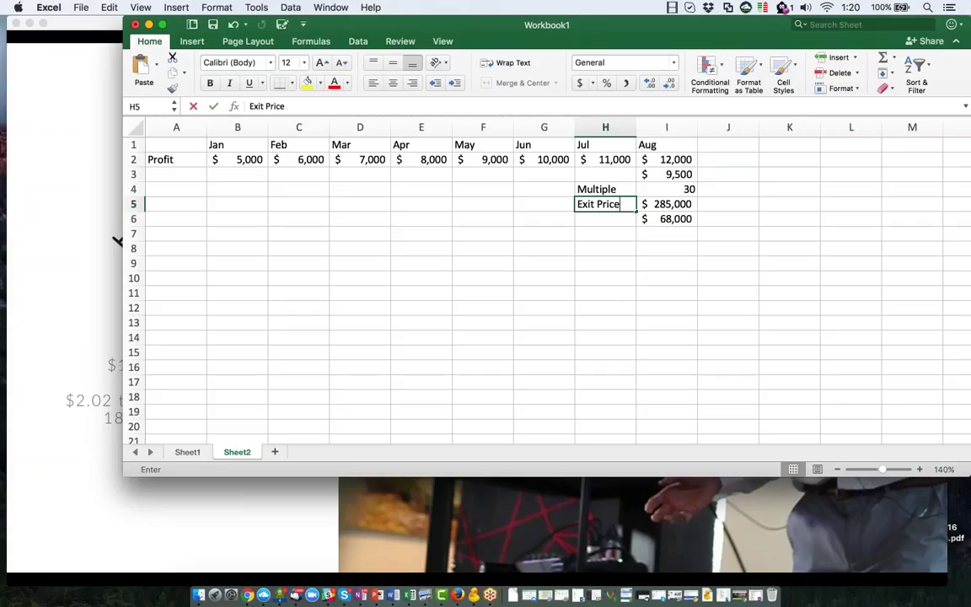
key(Return)
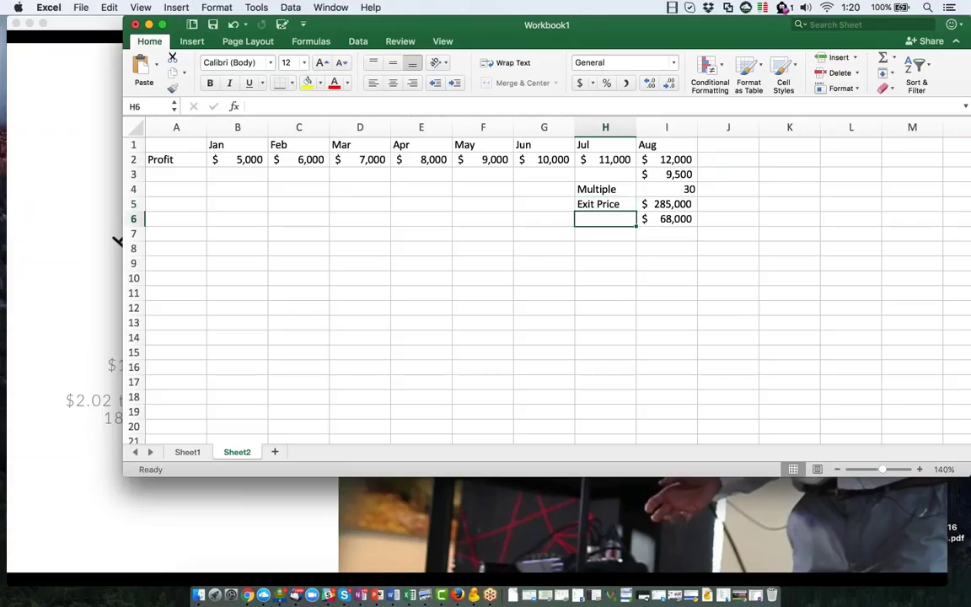
text(Earnings)
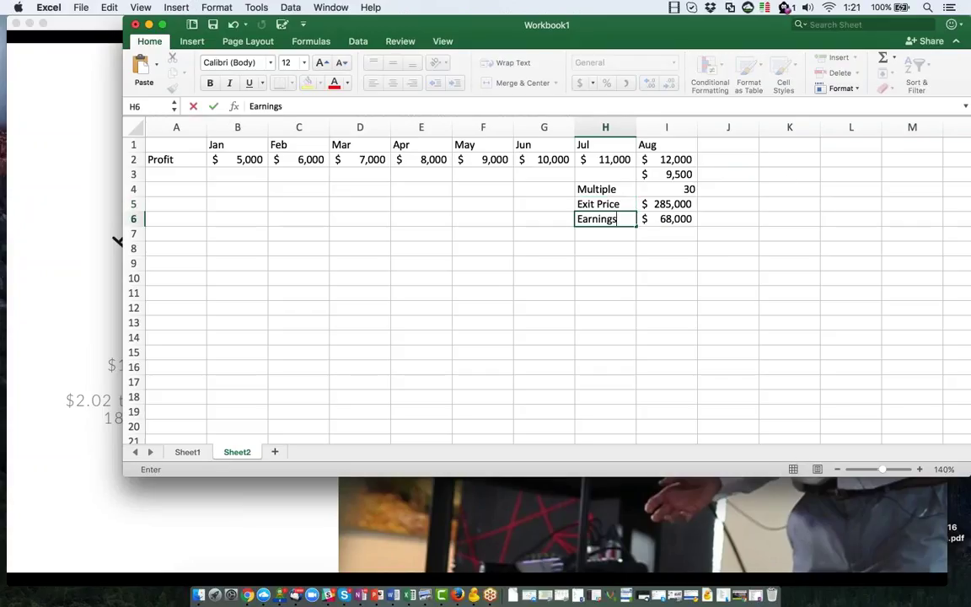
key(Return)
Label H7 as Combined and add the exit price and earnings in I7 with a SUM formula over I5:I6
text(Combined)
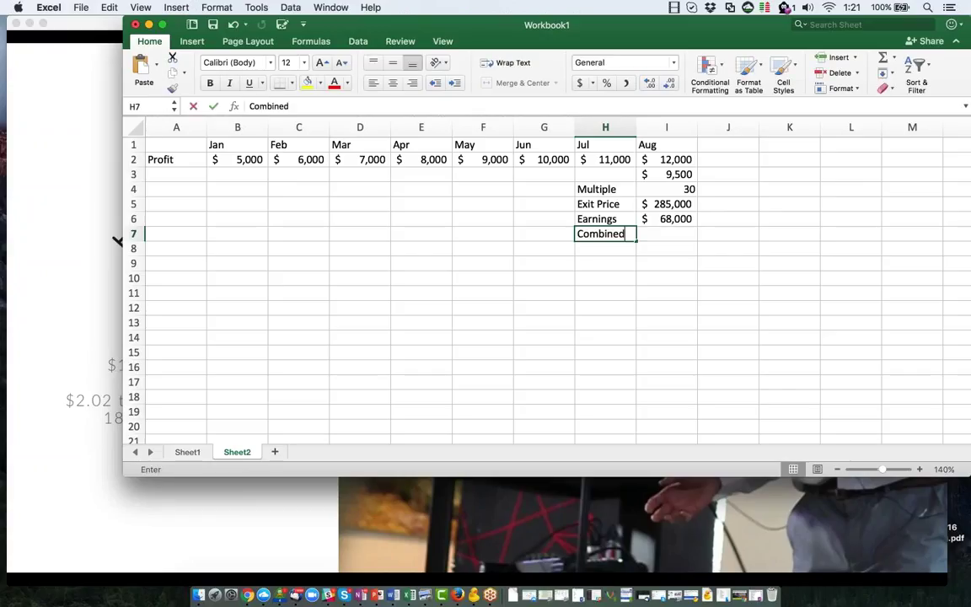
key(Tab)
text(=s)
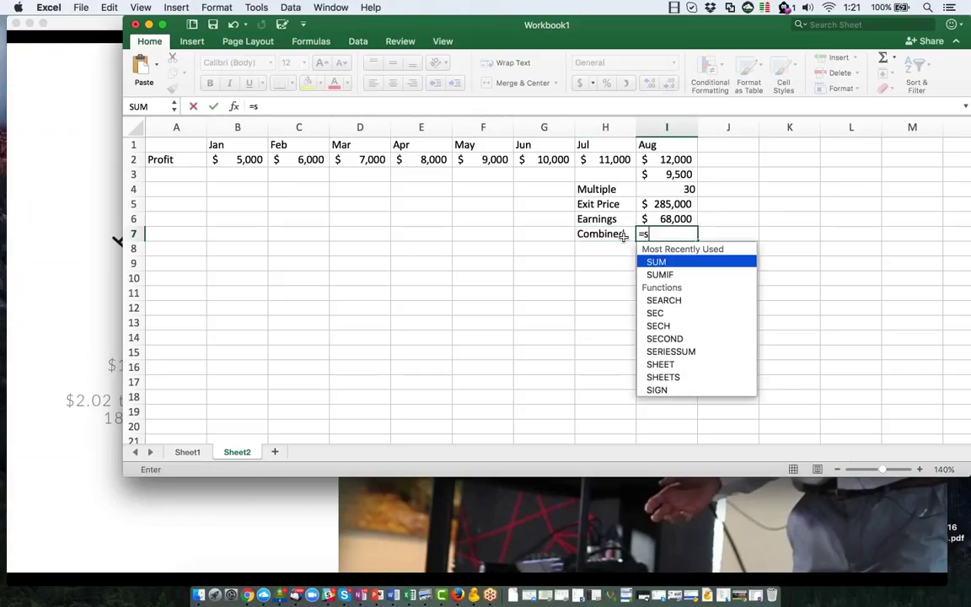
text(um()
drag(671, 205, 671, 216)
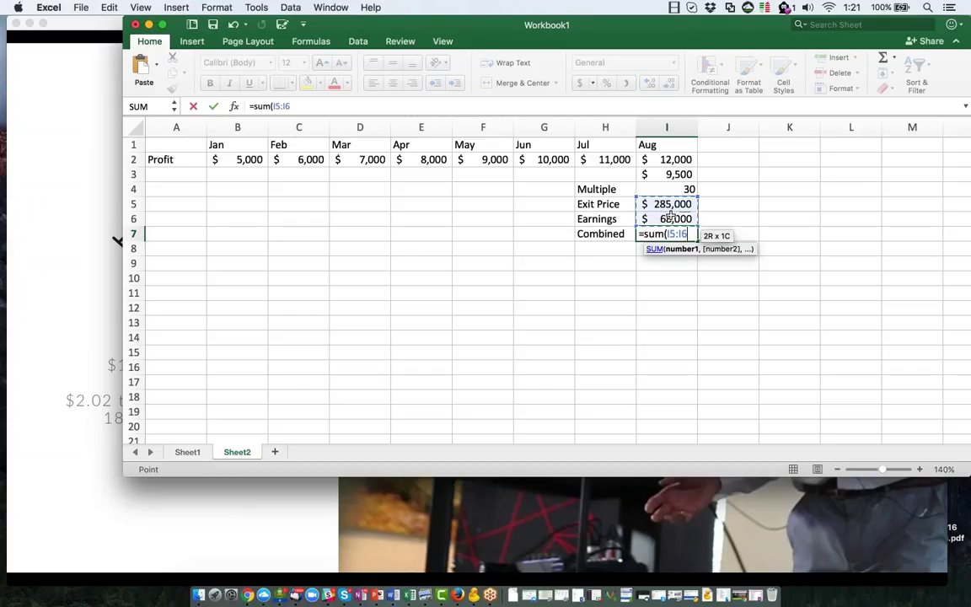
key(Return)
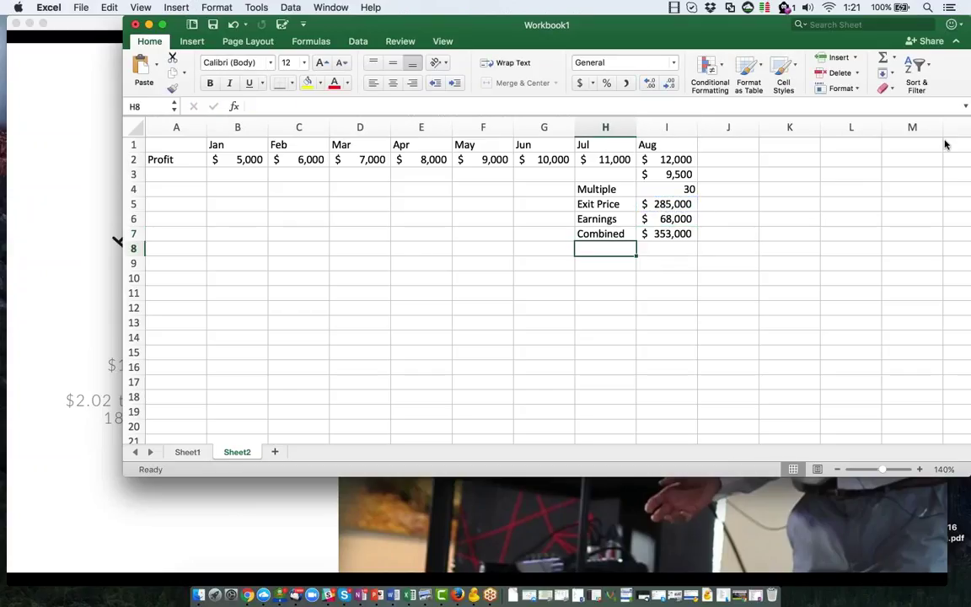
Divide the combined amount by the earnings in I8 with the formula =I7/I6, and select the result cell
click(922, 470)
click(922, 470)
click(922, 471)
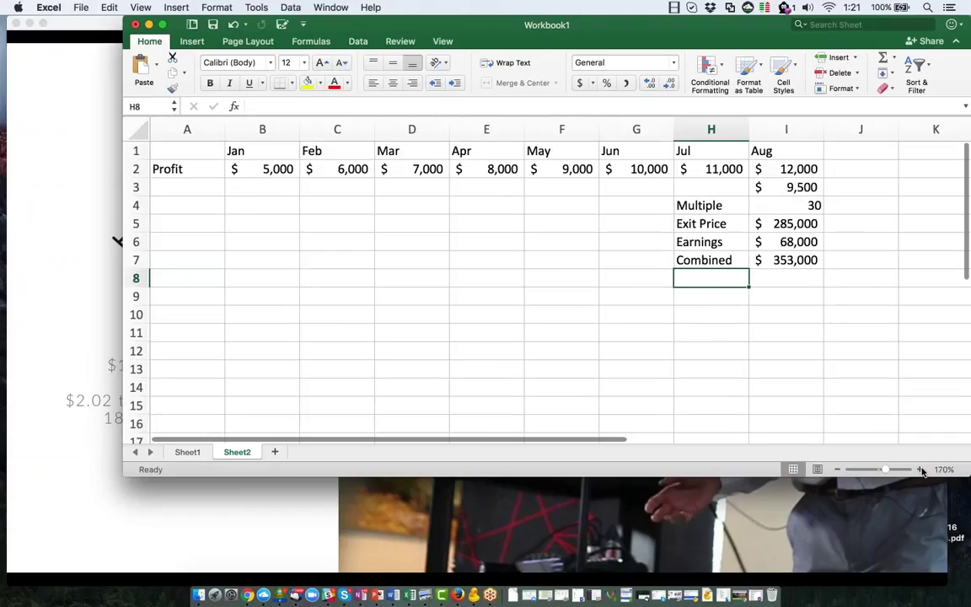
click(922, 471)
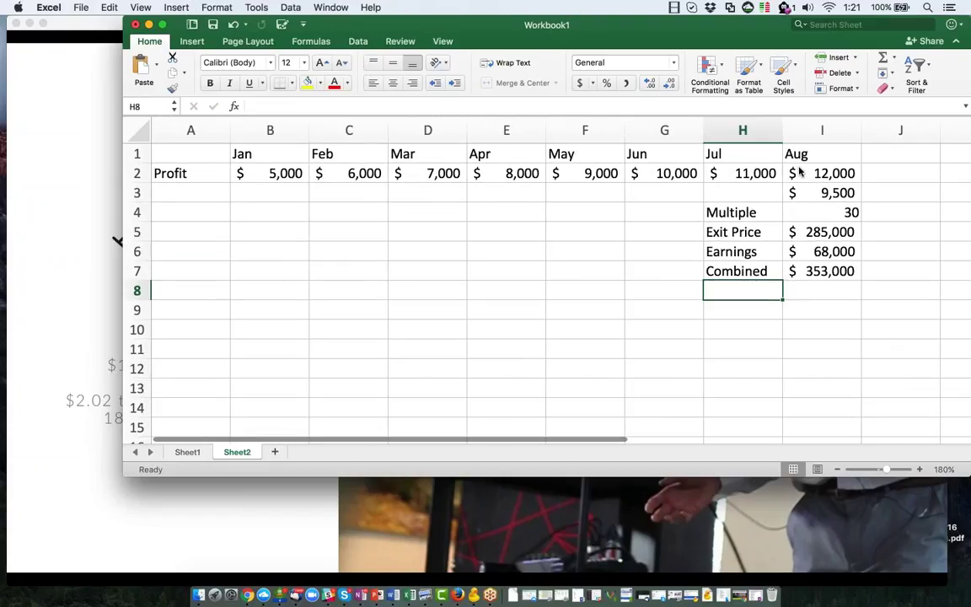
key(Right)
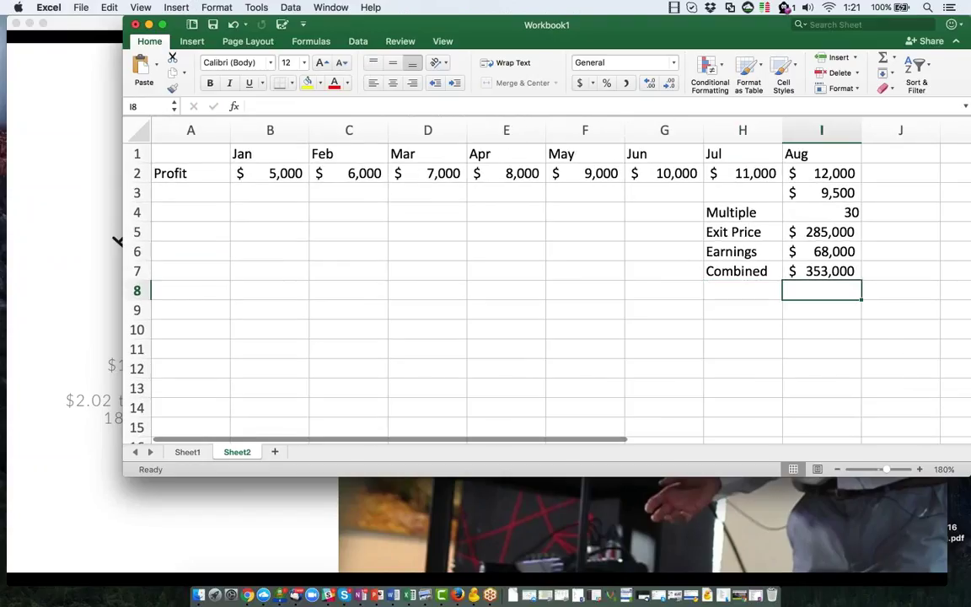
text(=)
click(812, 270)
text(/)
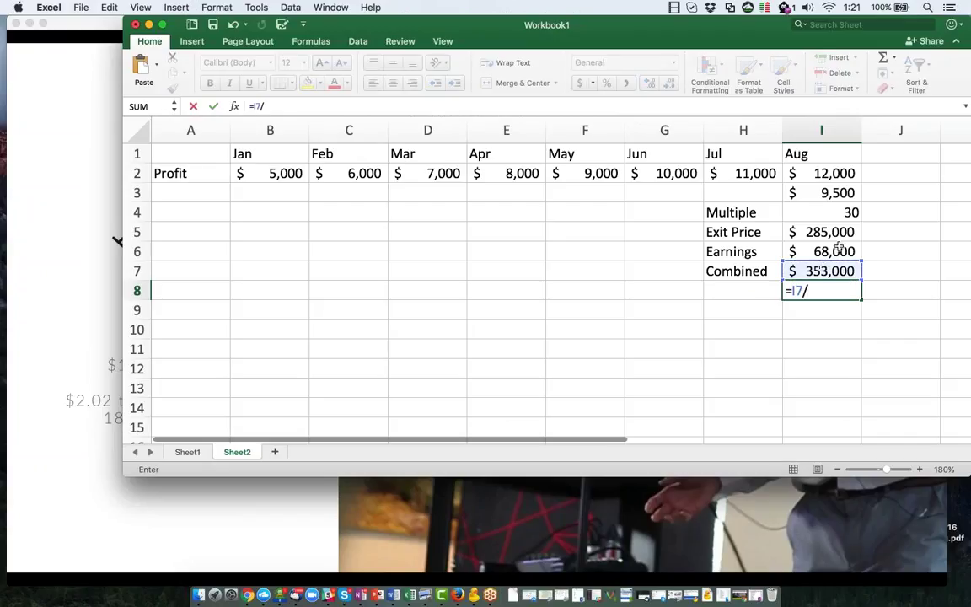
click(839, 248)
key(Return)
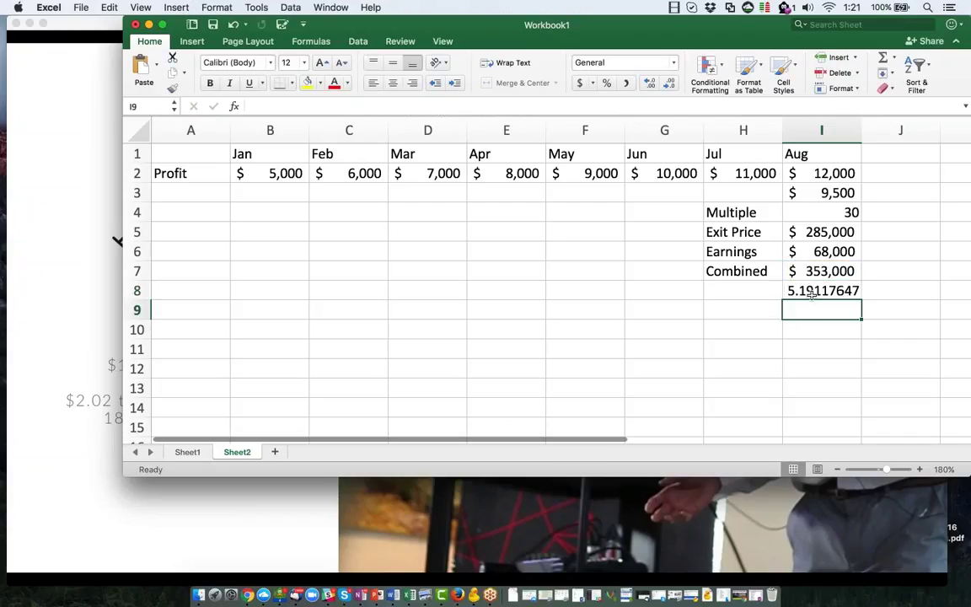
click(811, 292)
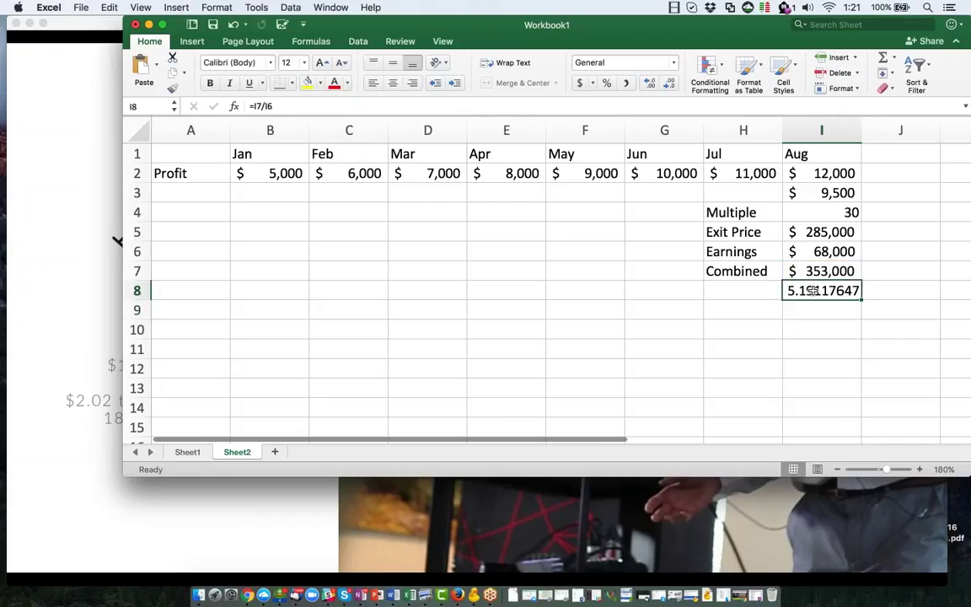
Reduce the ratio in I8 to two decimal places
click(669, 82)
click(669, 82)
click(669, 82)
click(669, 82)
click(669, 82)
click(669, 82)
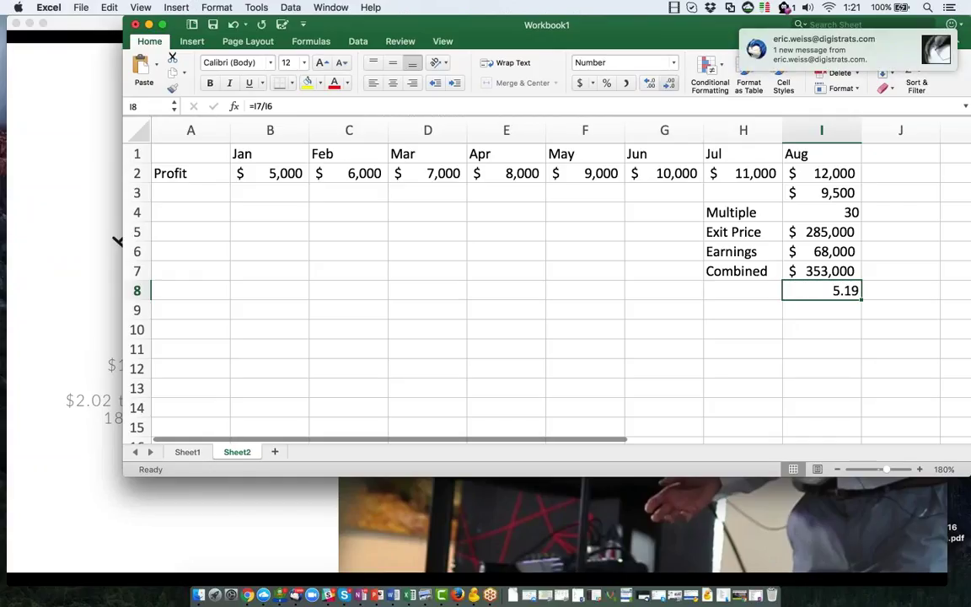
click(733, 291)
click(809, 258)
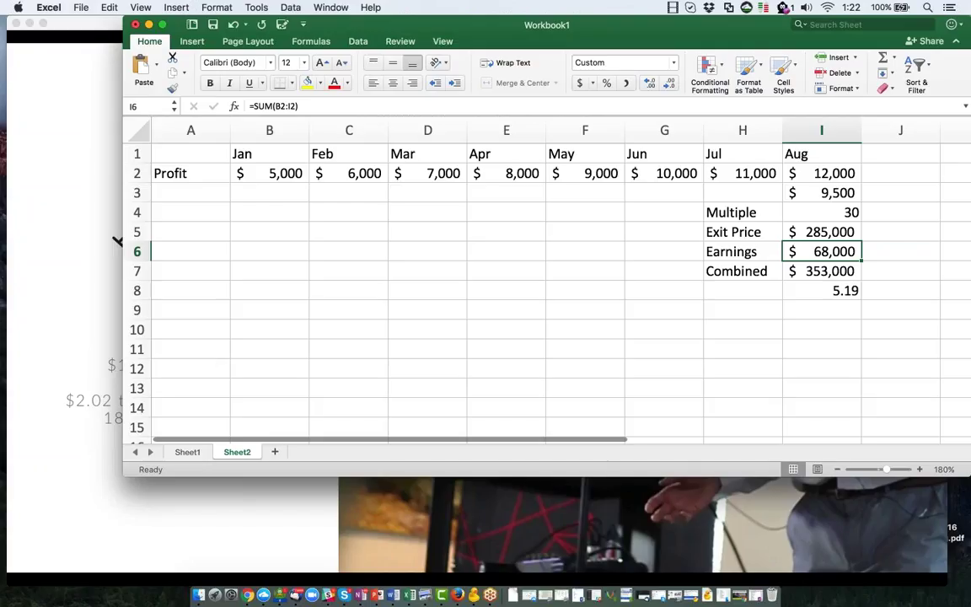
click(481, 267)
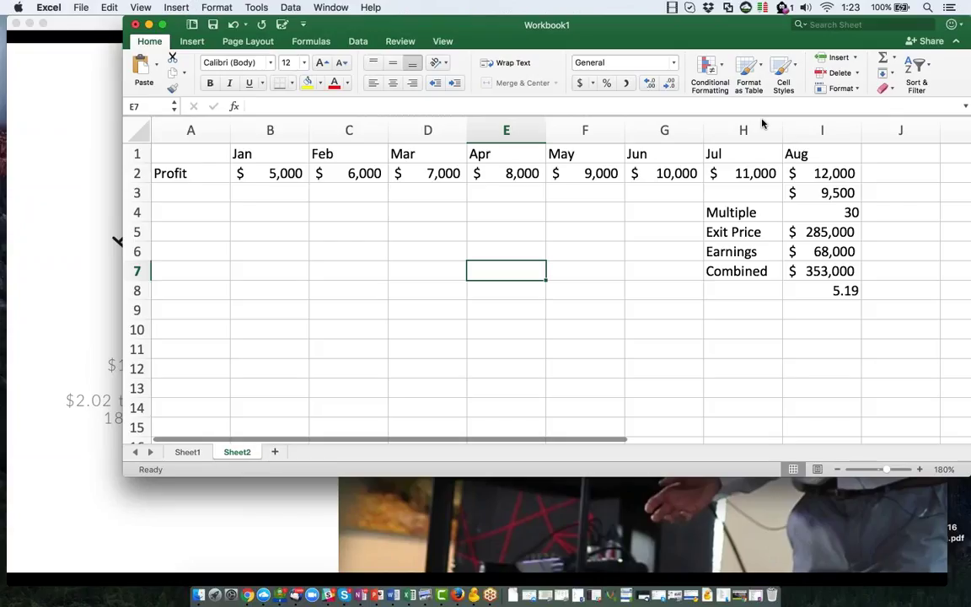
Switch to Chrome, copy the address digistrats.com/cashflow101 and open that course page
key(super+Tab)
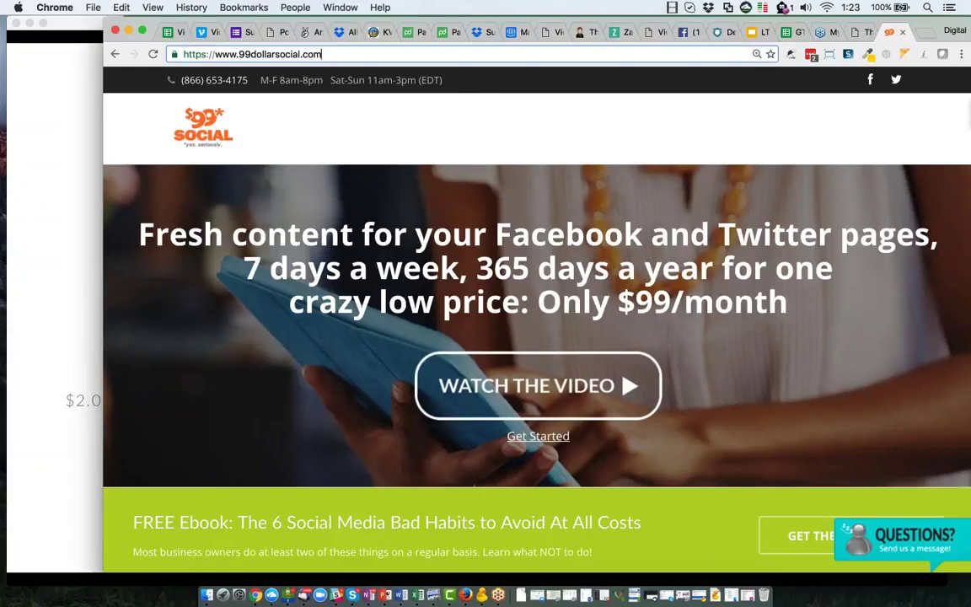
text(digistrats.com)
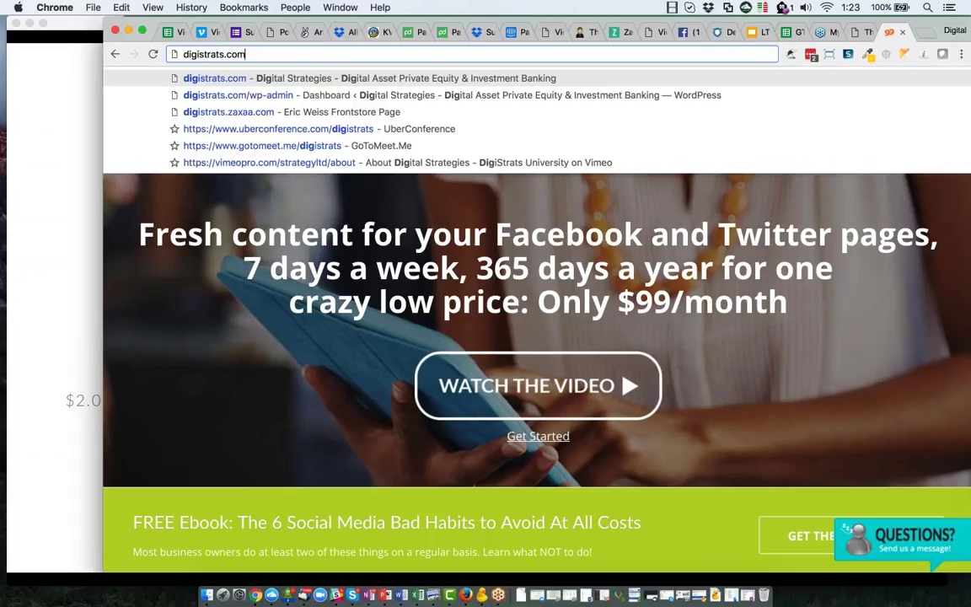
text(/cash)
key(Right)
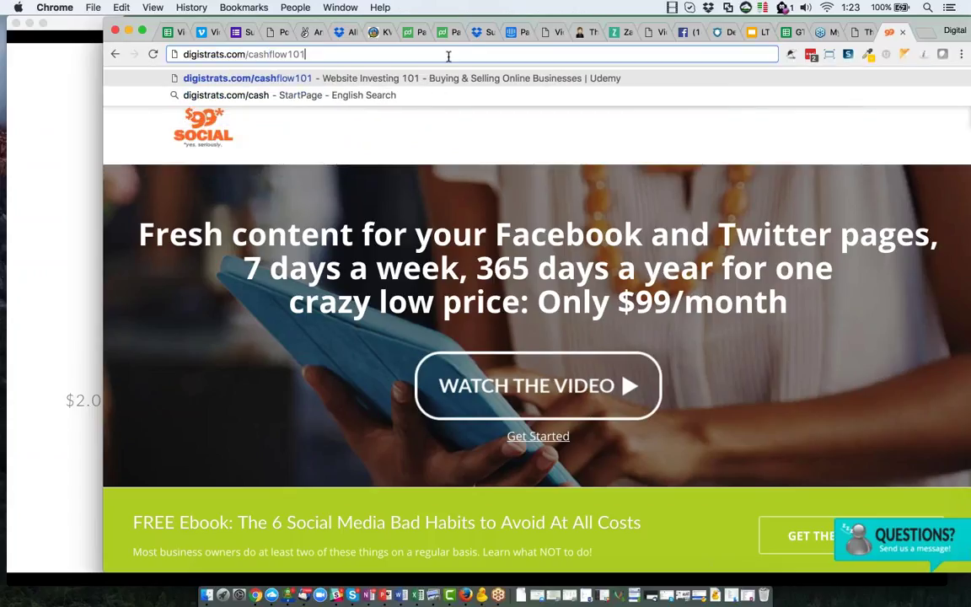
key(super+a)
key(super+c)
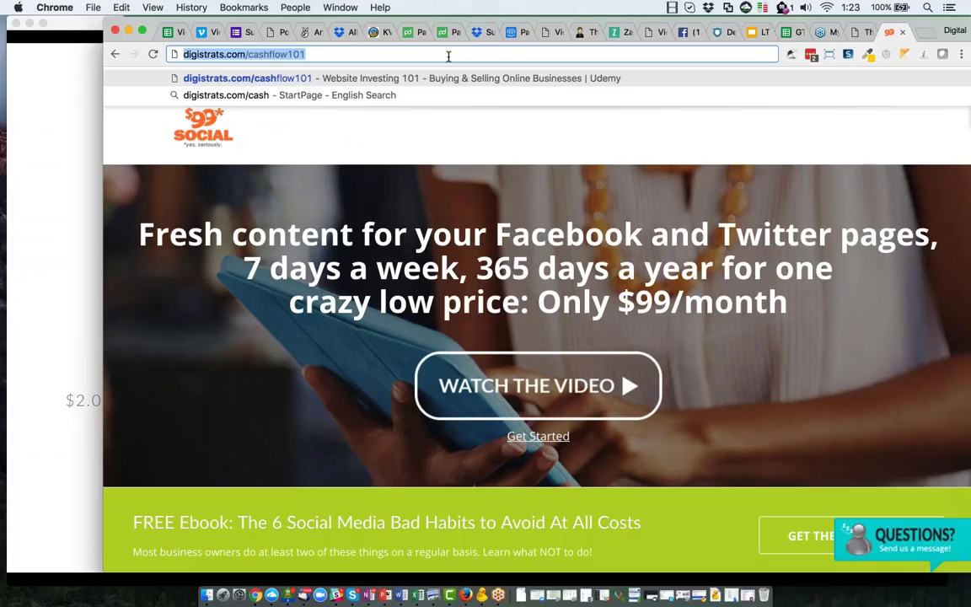
key(Return)
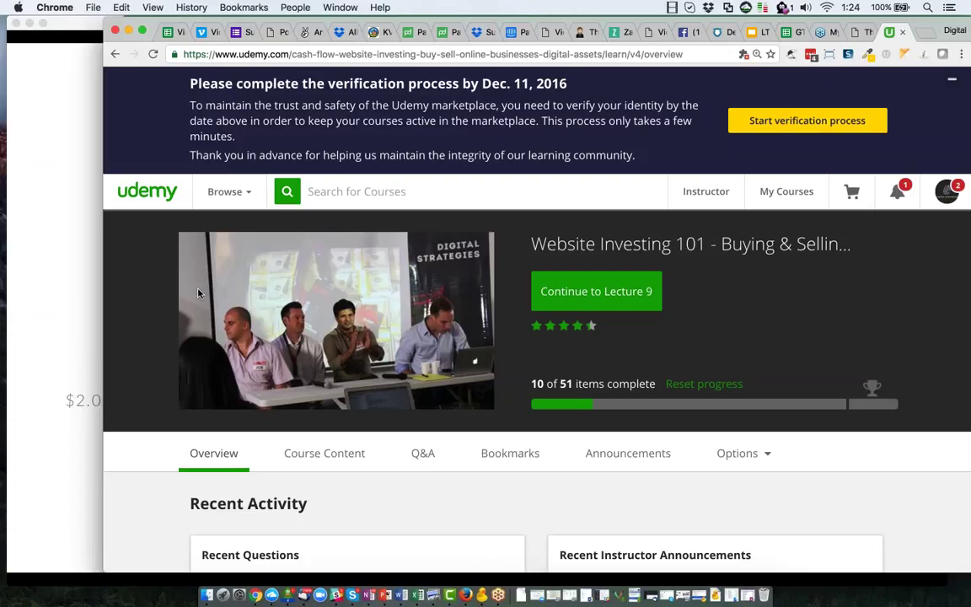
Minimize the browser window to return to the Excel workbook and select the combined amount in I7
mouse_move(228, 312)
click(128, 30)
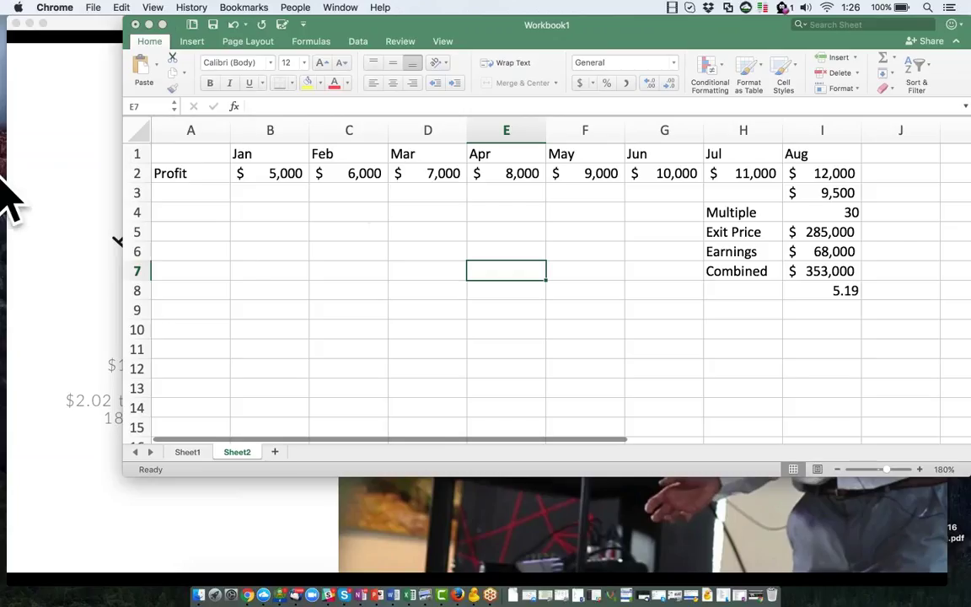
click(185, 193)
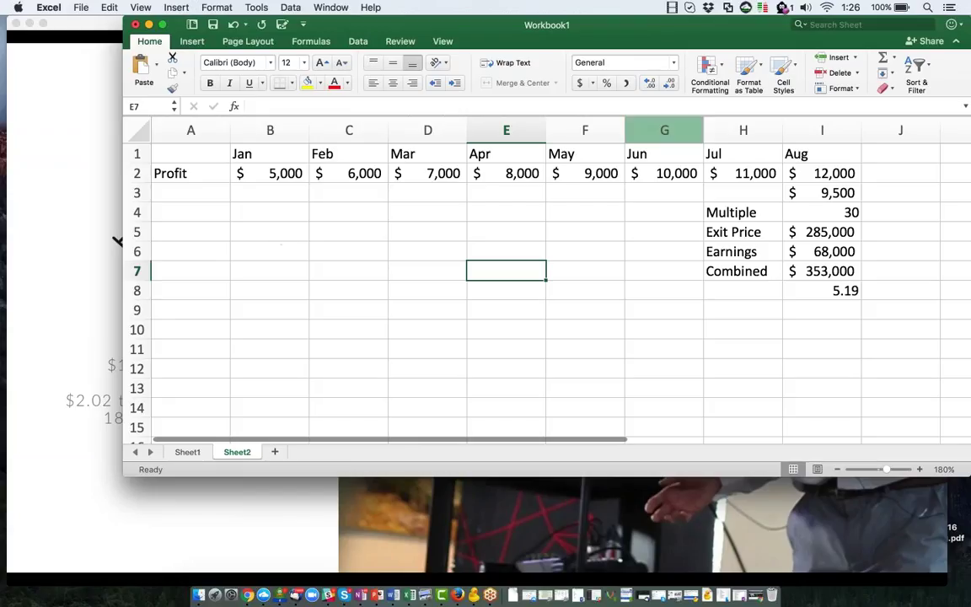
key(Right)
key(Right)
key(Right)
key(Right)
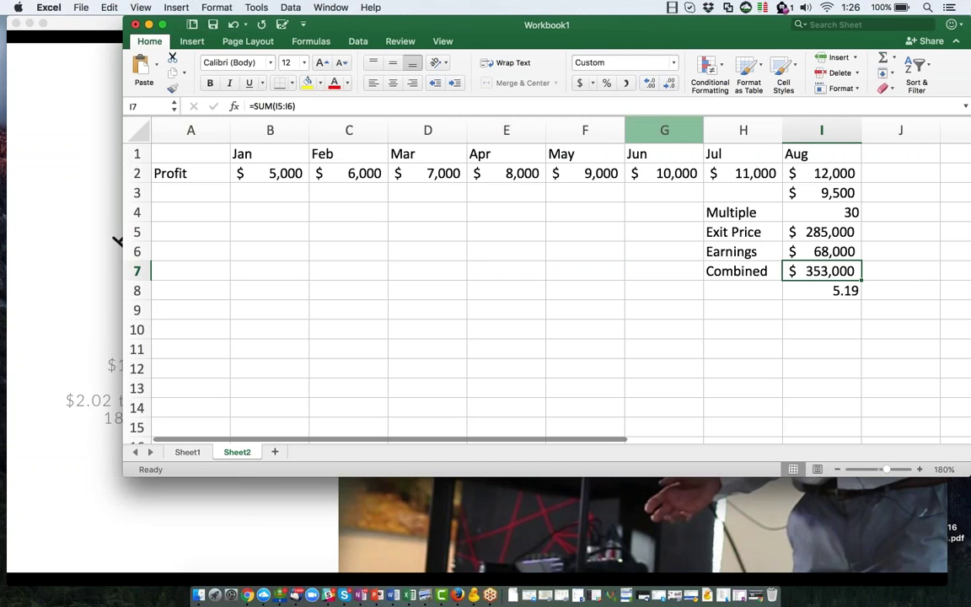
Switch to the PowerPoint slide show and advance through the slides to slide 13, the Website Investing program outline
key(super+Tab)
key(Right)
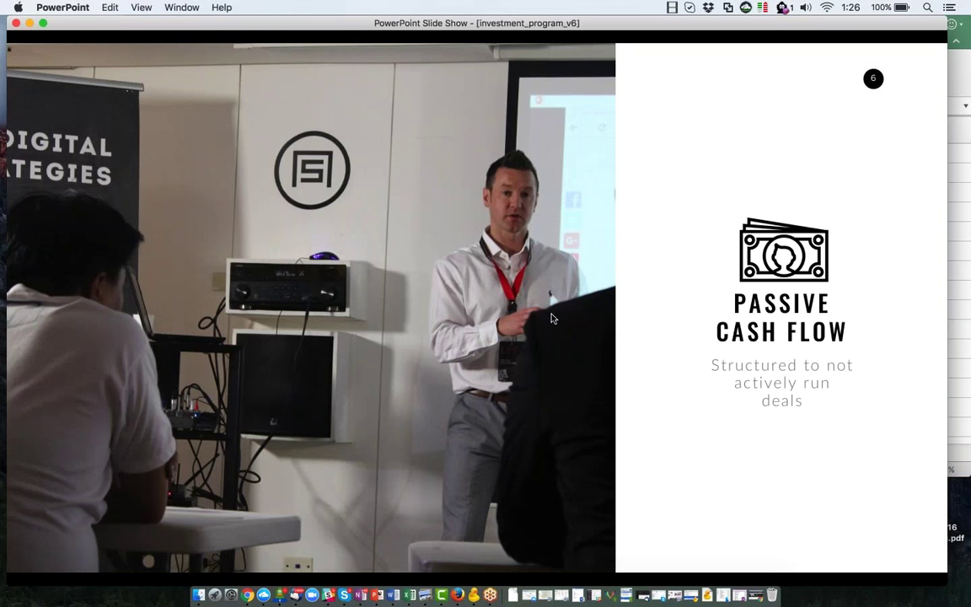
key(Right)
key(Right)
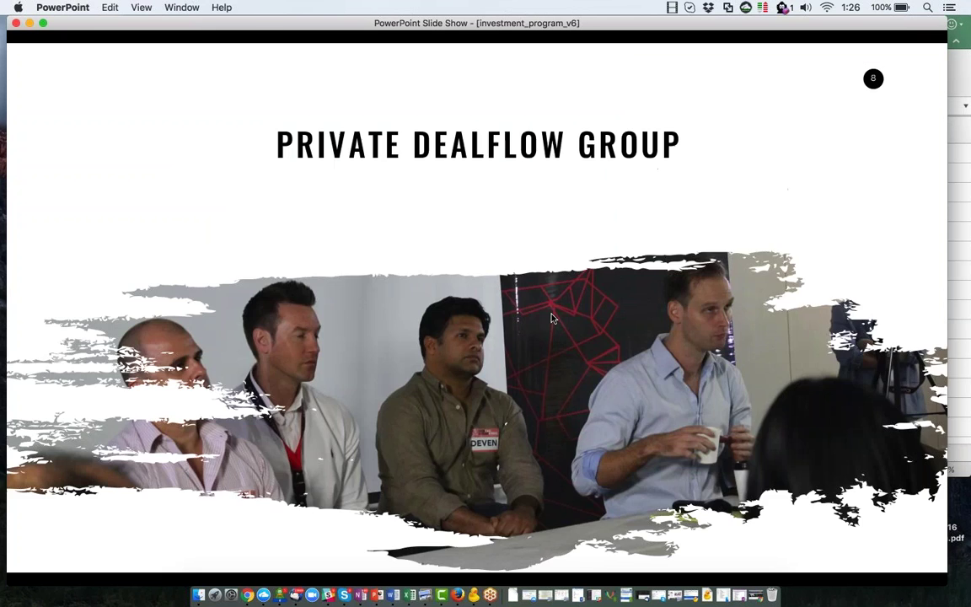
key(Right)
key(Right)
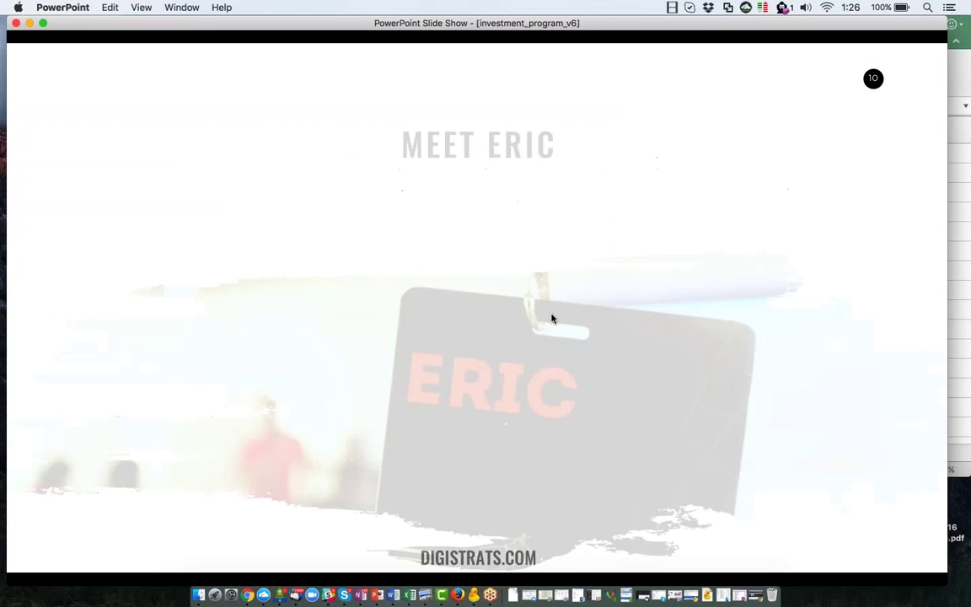
key(Right)
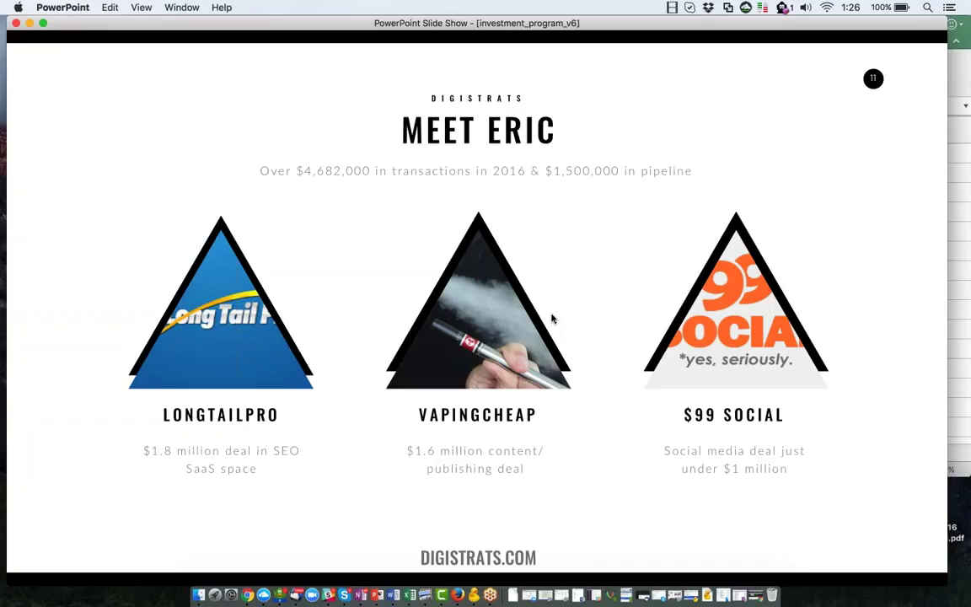
key(Right)
key(Right)
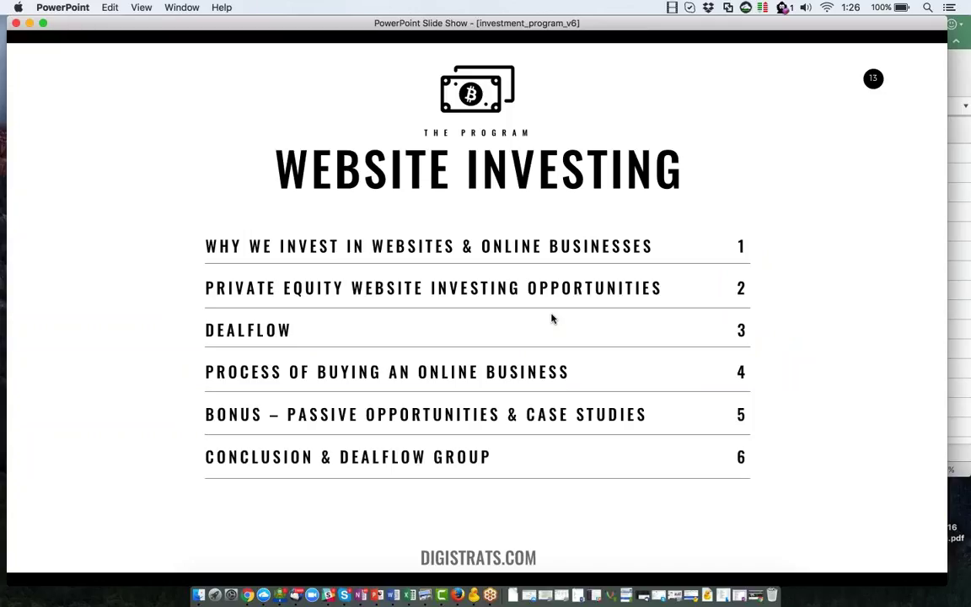
Switch back to Excel and enter a bold Checklist heading in B5 with Systems & processes in B6
click(951, 265)
click(248, 232)
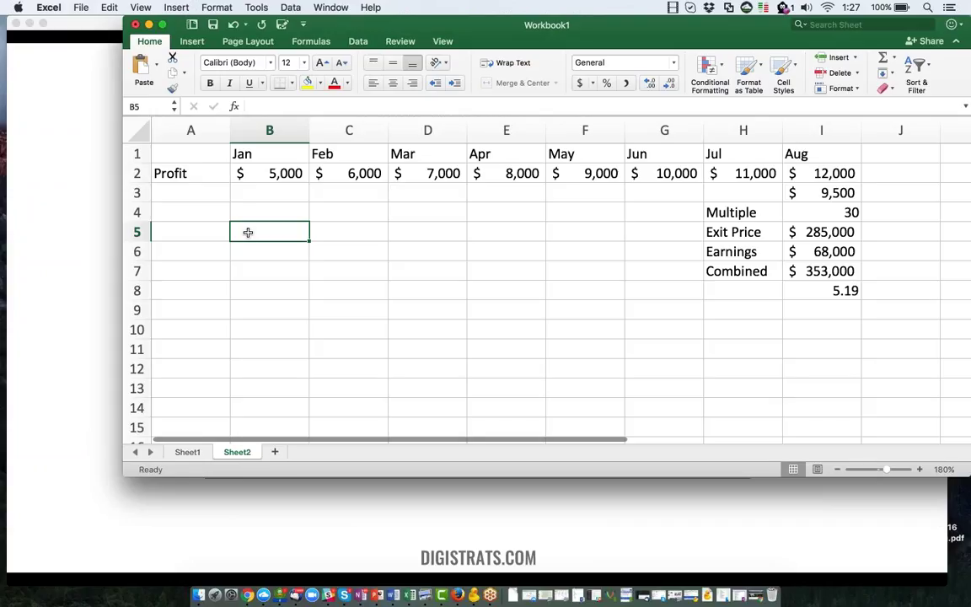
text(Checklist)
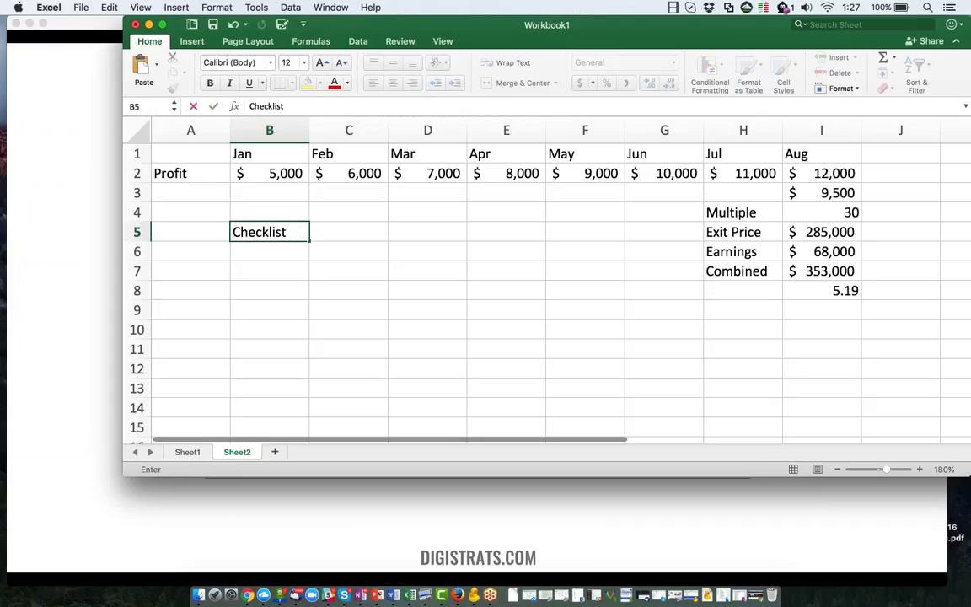
key(Return)
text(Sys)
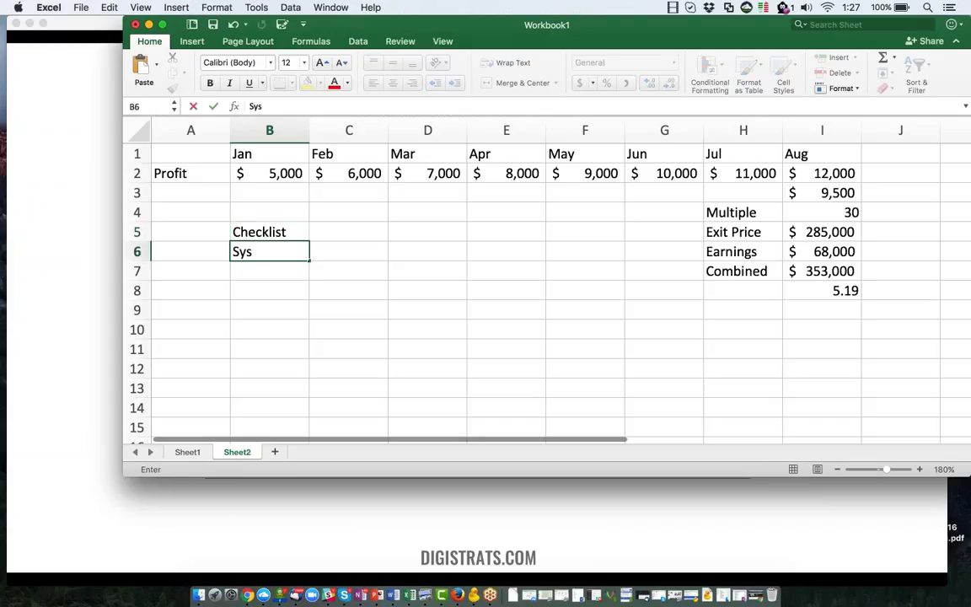
text(tems & processes)
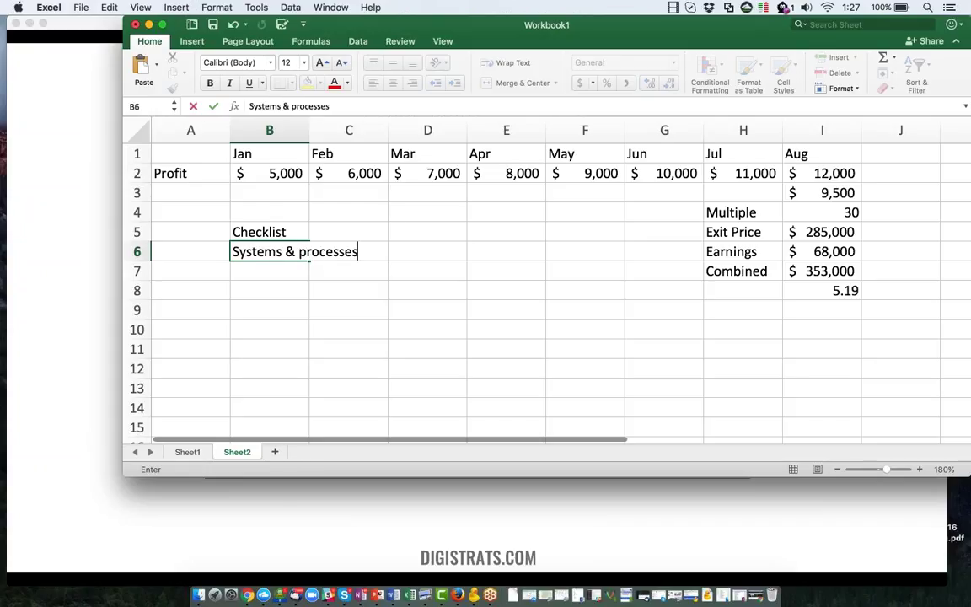
key(Return)
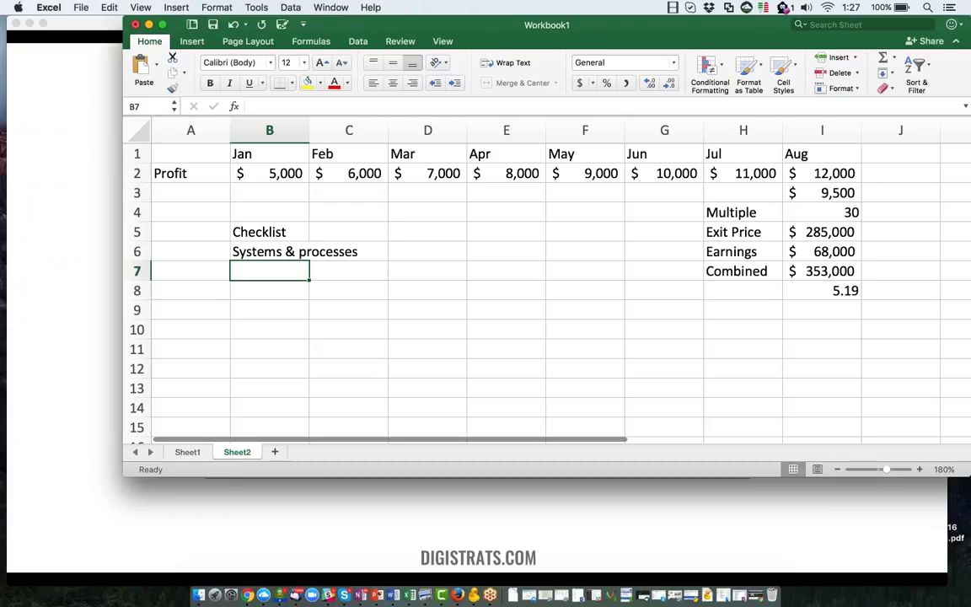
click(279, 235)
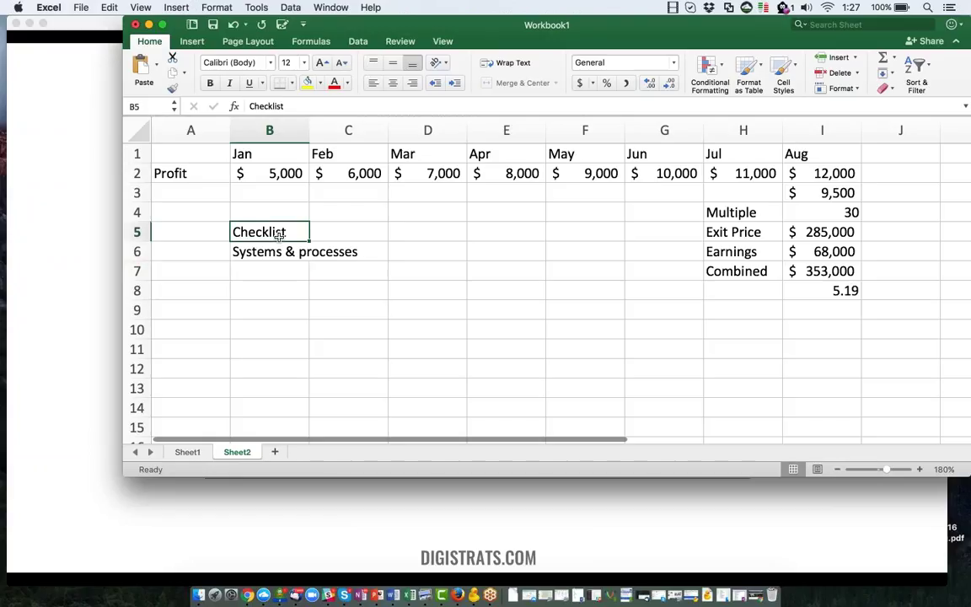
click(210, 83)
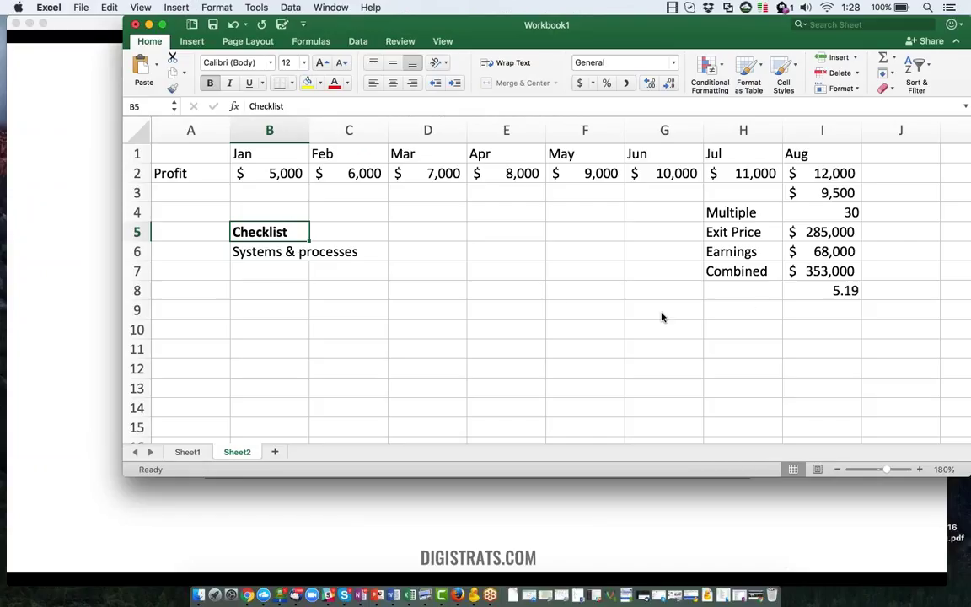
Add Recurring as the next checklist item in B7
click(270, 271)
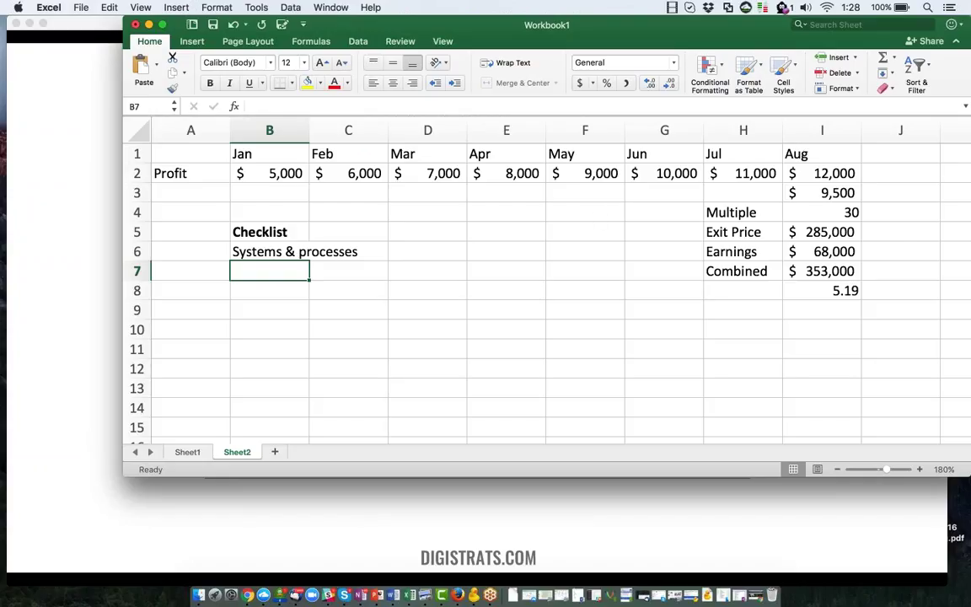
click(271, 290)
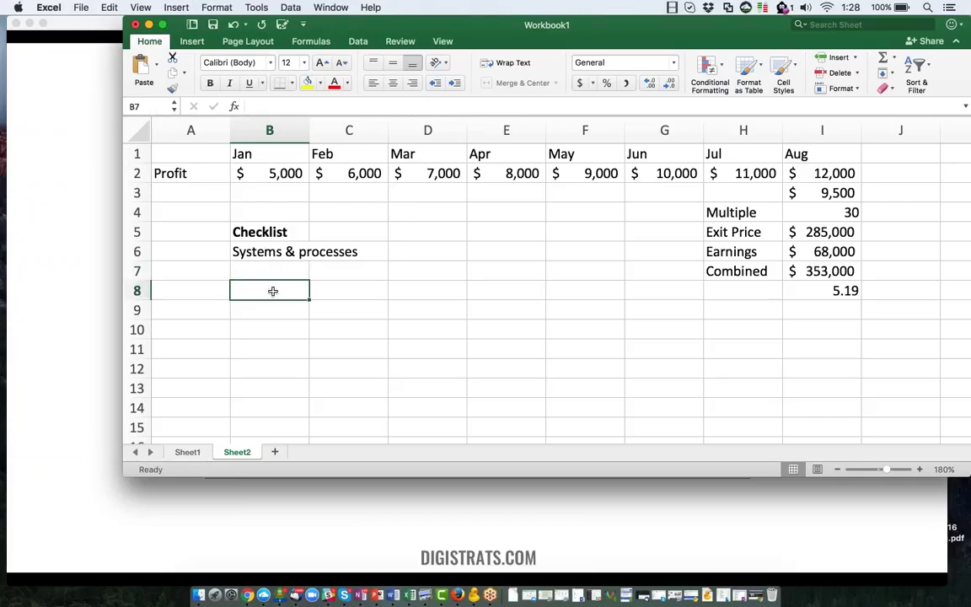
key(Up)
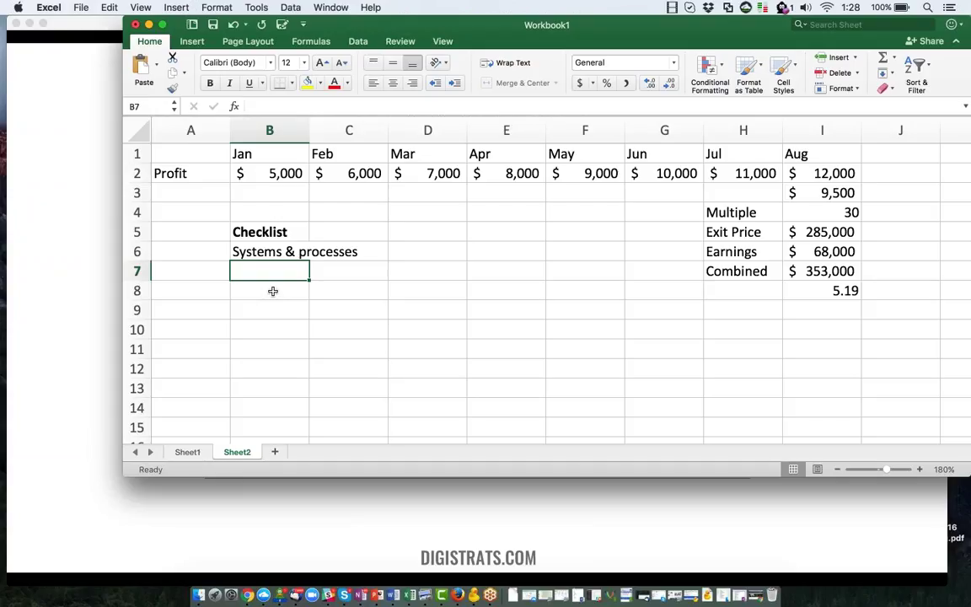
text(Rec)
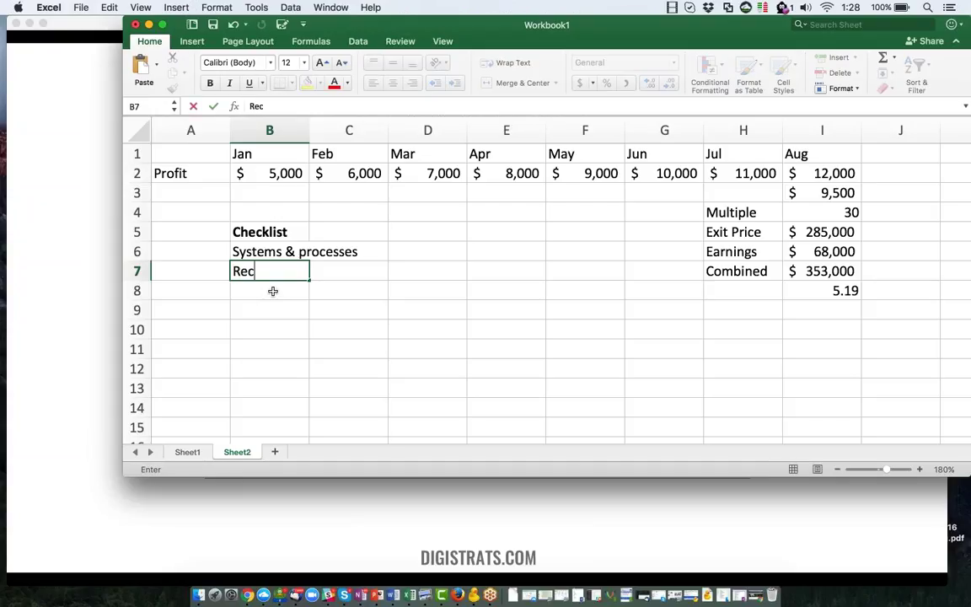
text(urring)
click(273, 291)
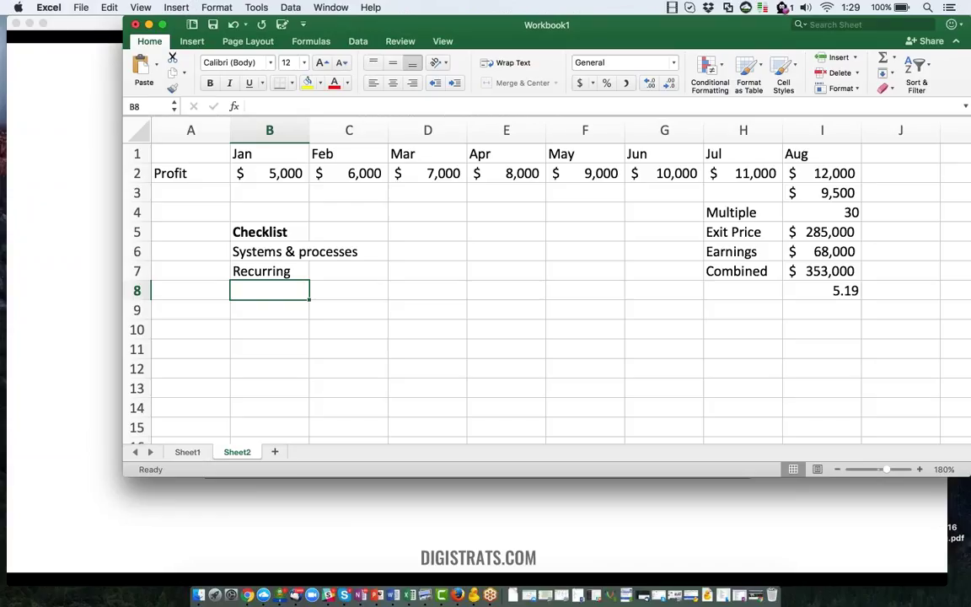
Enter $1,200/mo in C7 beside the Recurring item and select the empty cell B8
click(320, 273)
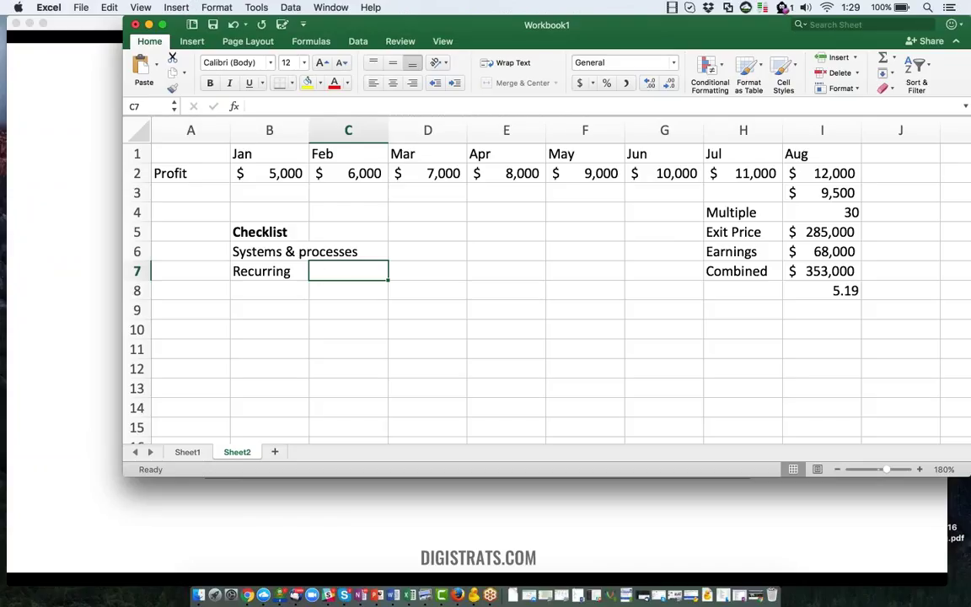
text(1200/)
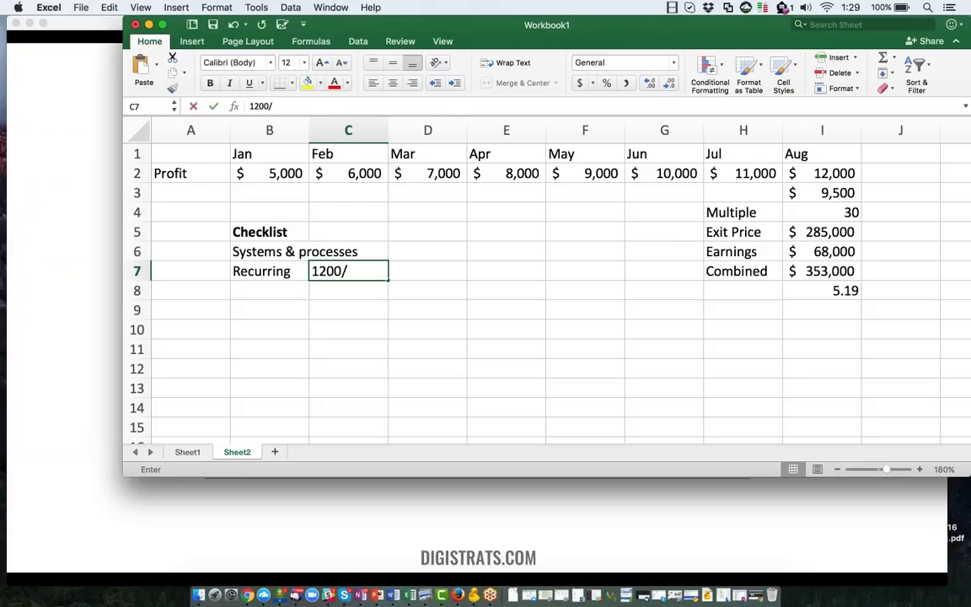
text(mo)
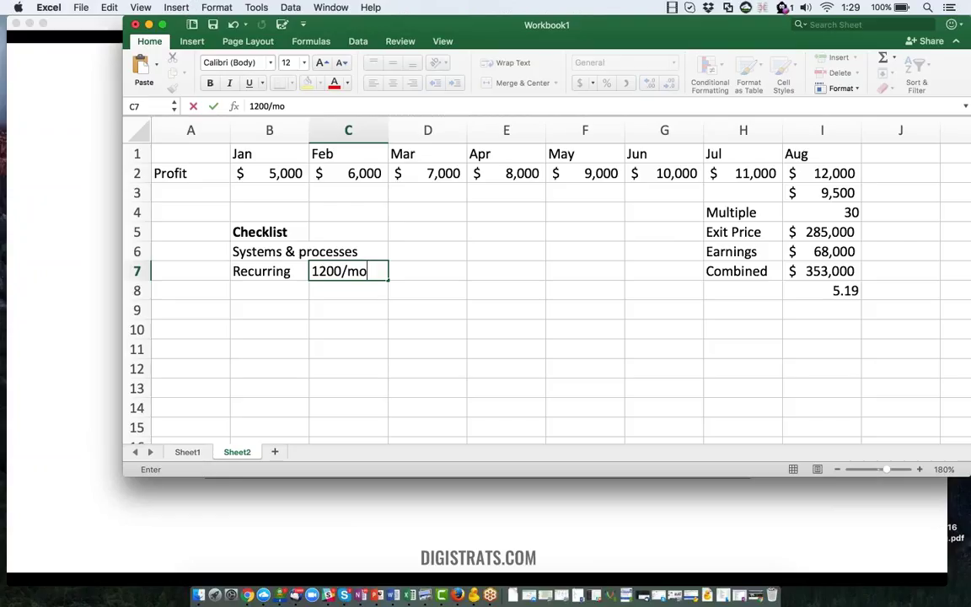
click(250, 107)
text($)
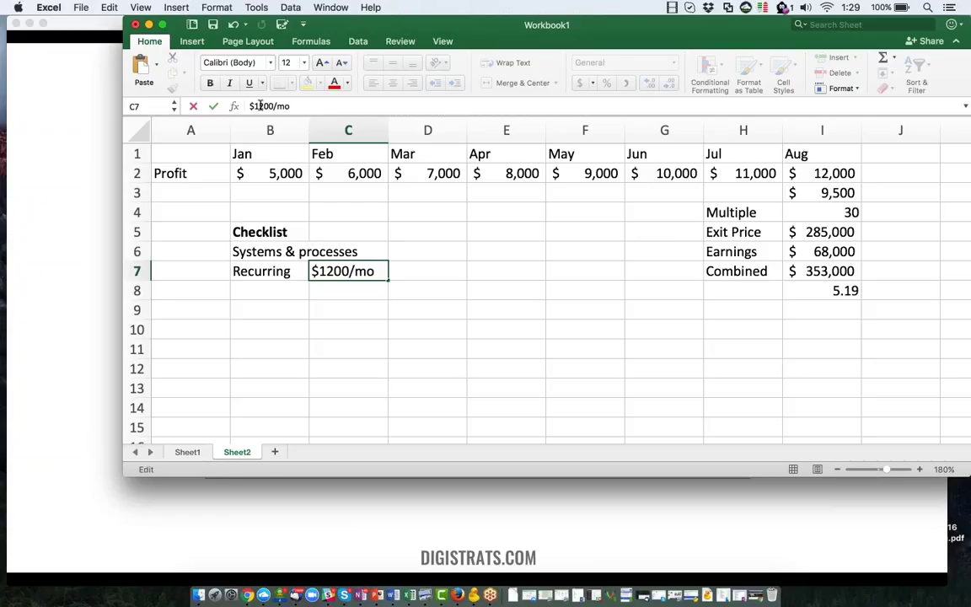
click(261, 106)
text(,)
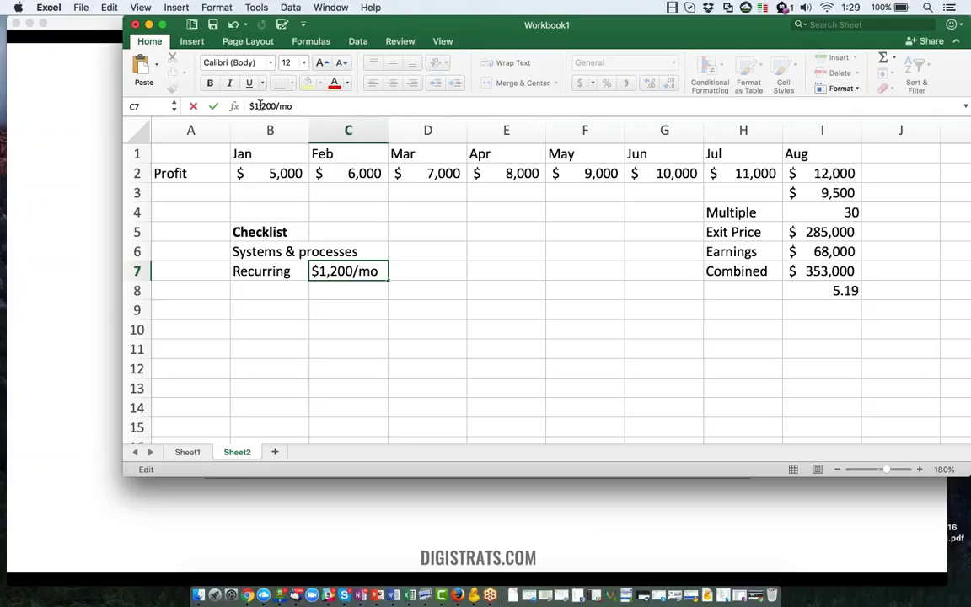
click(373, 292)
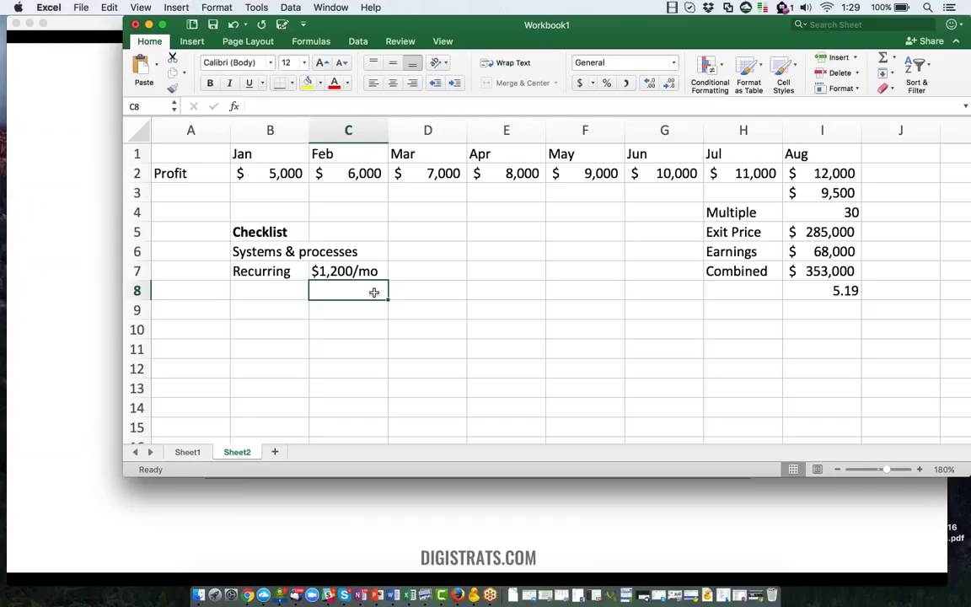
key(Left)
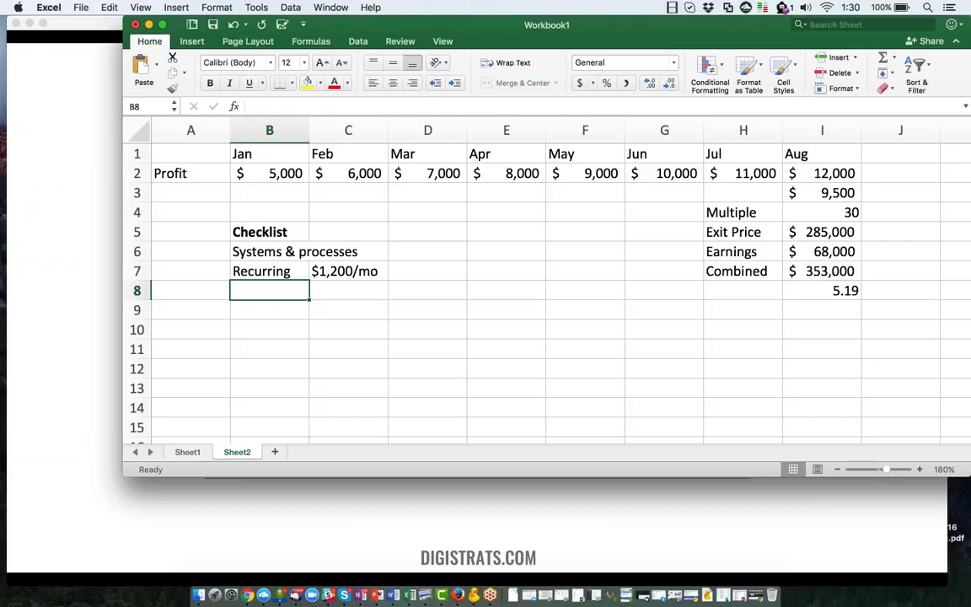
Add One service/product in B8 and Sexiness in B9 as the next checklist items
text(One ser)
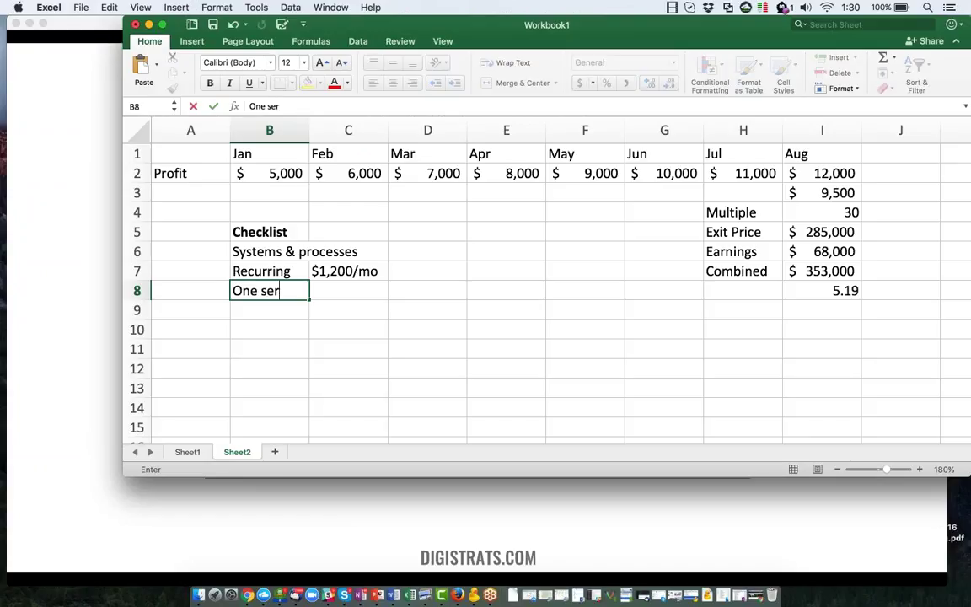
text(vice/product)
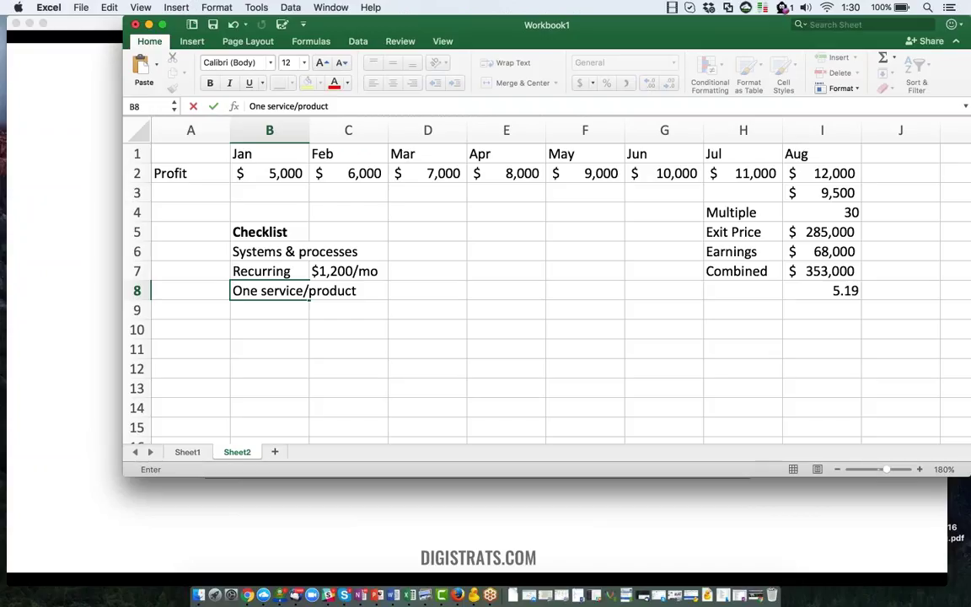
click(249, 316)
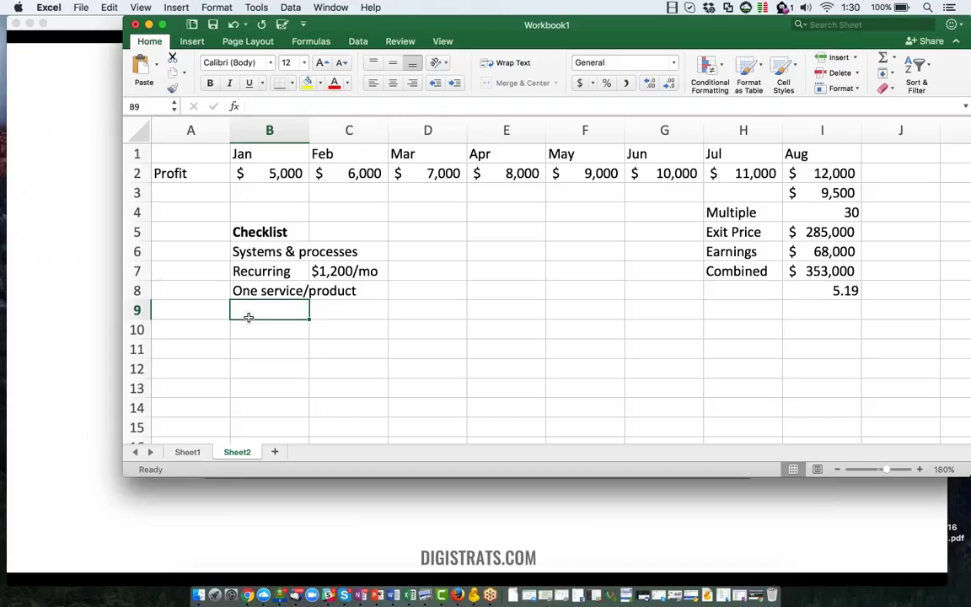
text(Sex)
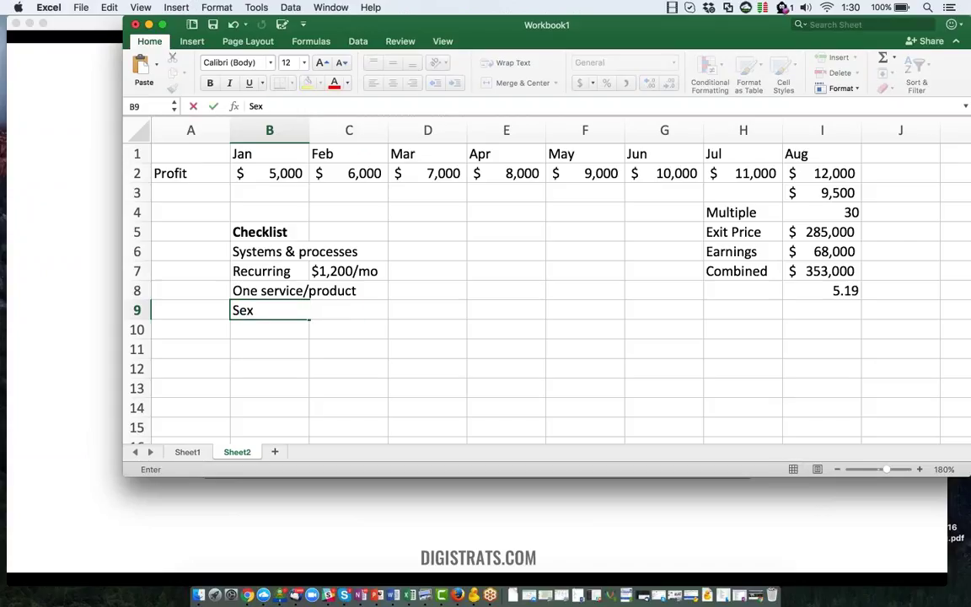
text(iness)
key(Return)
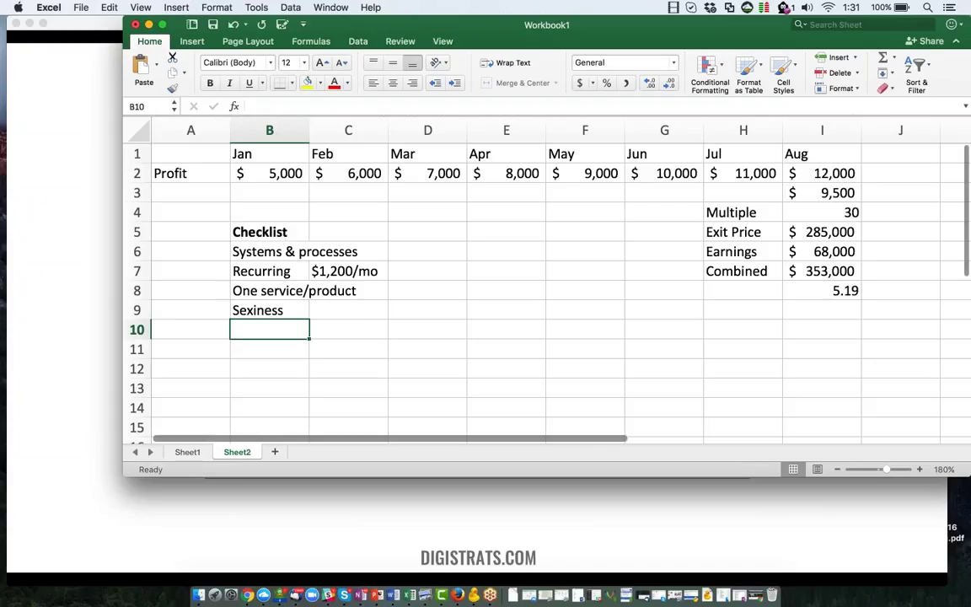
Enlarge the workbook window and set the sheet zoom to 210%
click(920, 469)
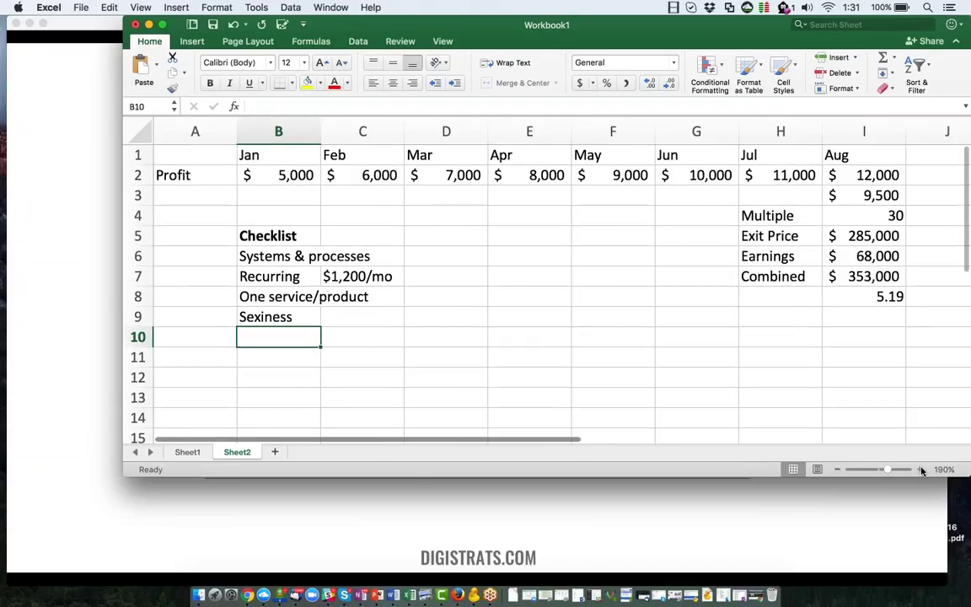
click(921, 468)
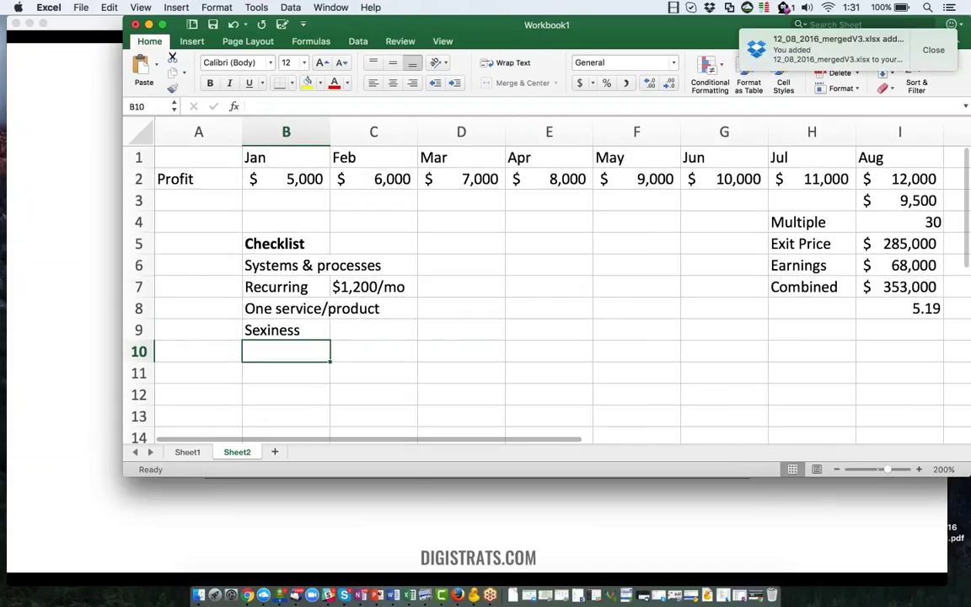
drag(122, 476, 36, 544)
click(920, 537)
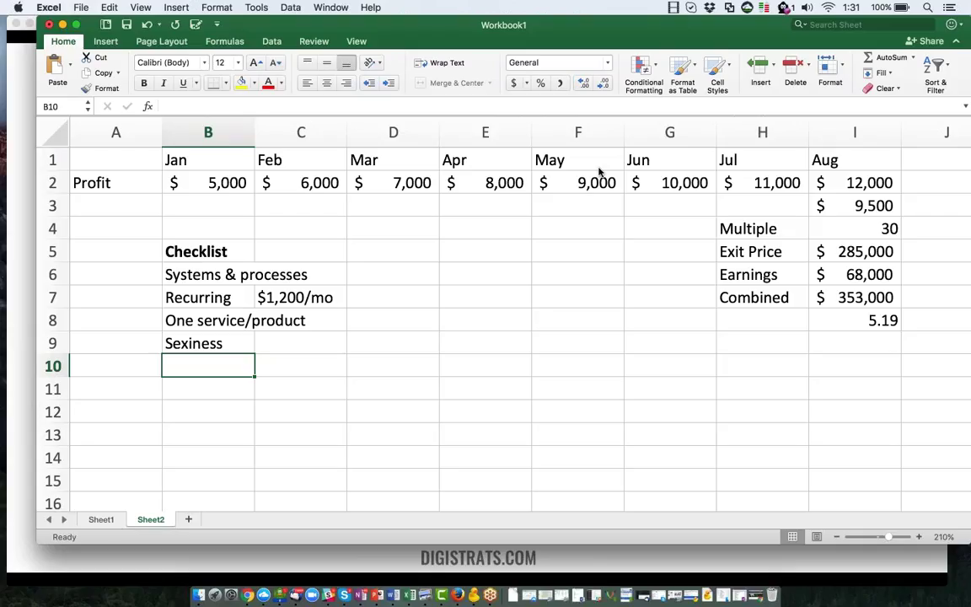
Switch to Chrome and load sundaysky.com in a new tab
key(super+Tab)
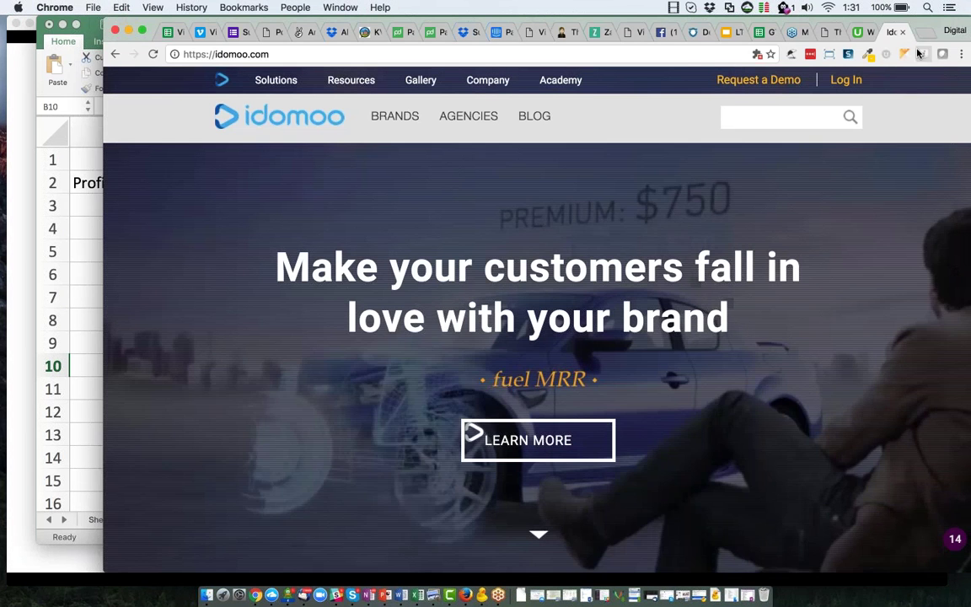
key(ctrl+t)
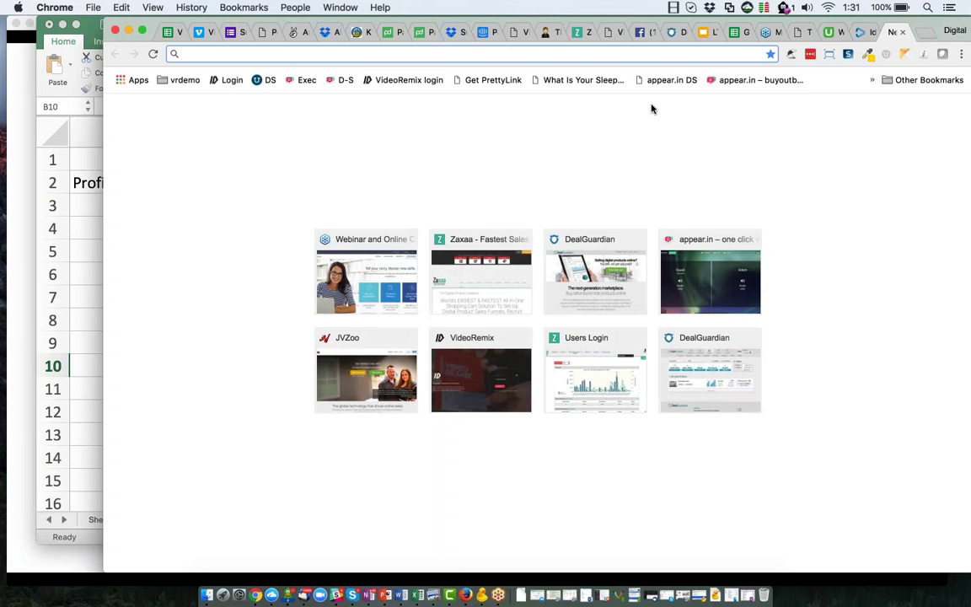
text(sundaysky.com)
key(Return)
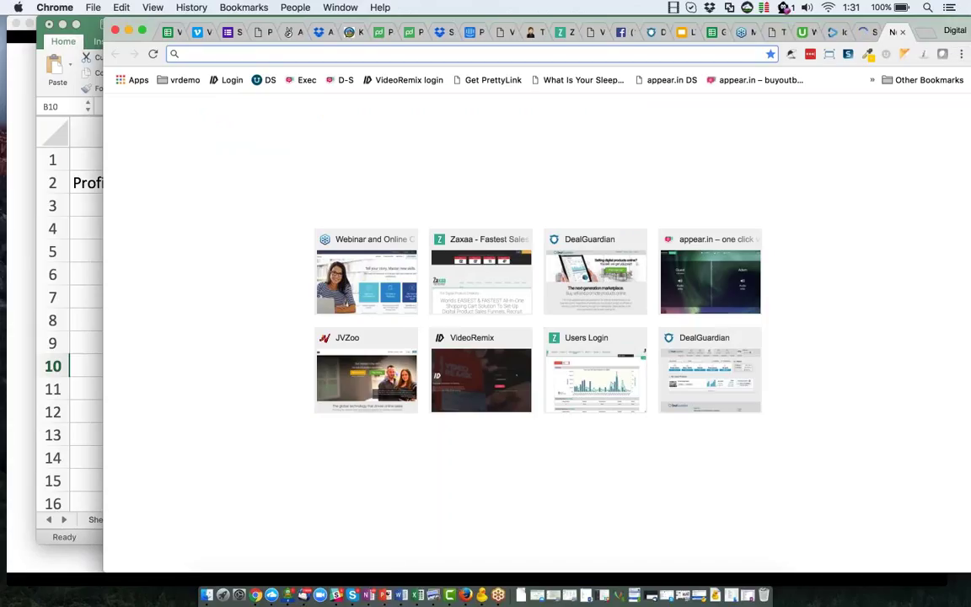
Widen the browser window and load vidyard.com in another new tab
drag(102, 127, 54, 124)
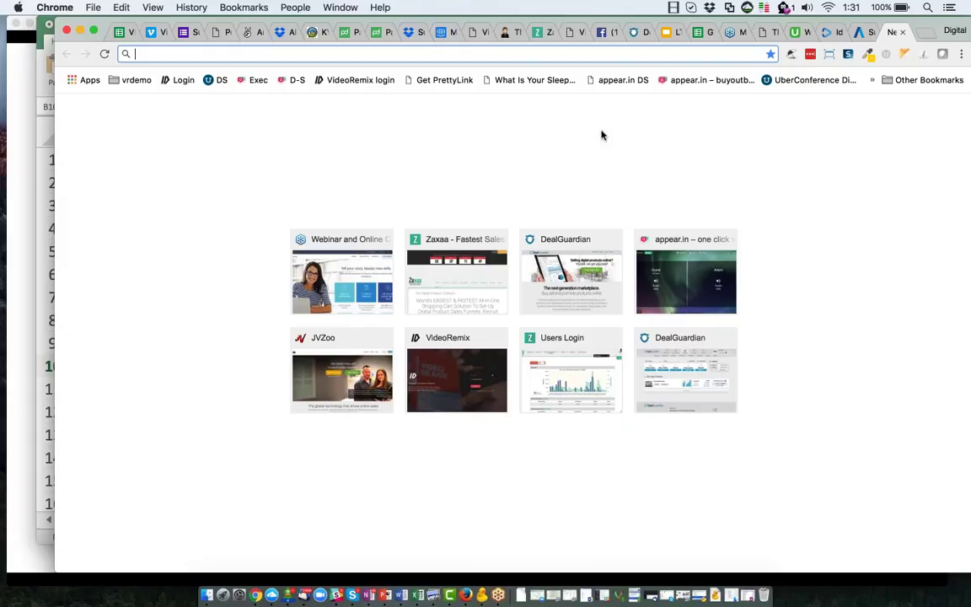
text(vidyard.com)
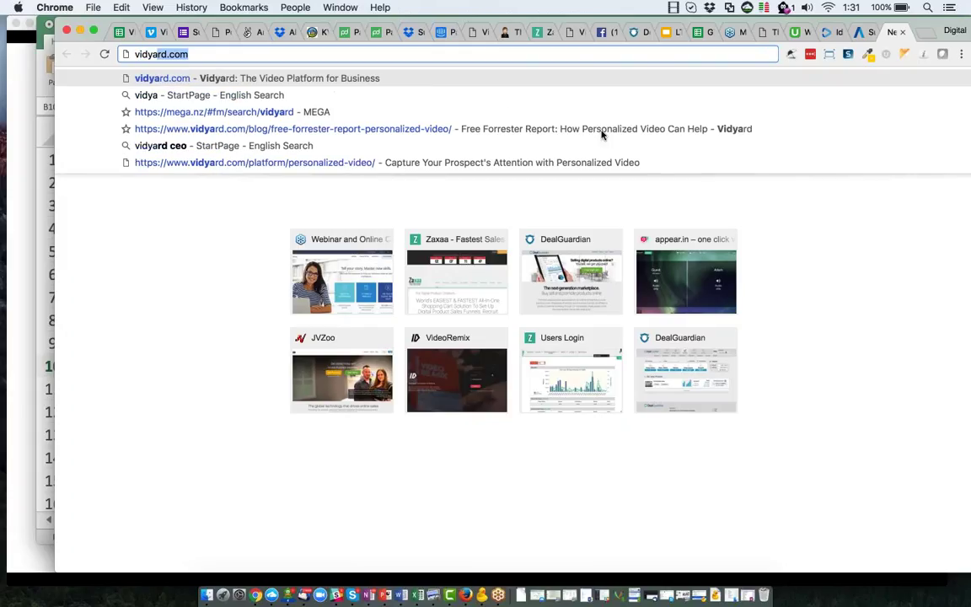
key(Return)
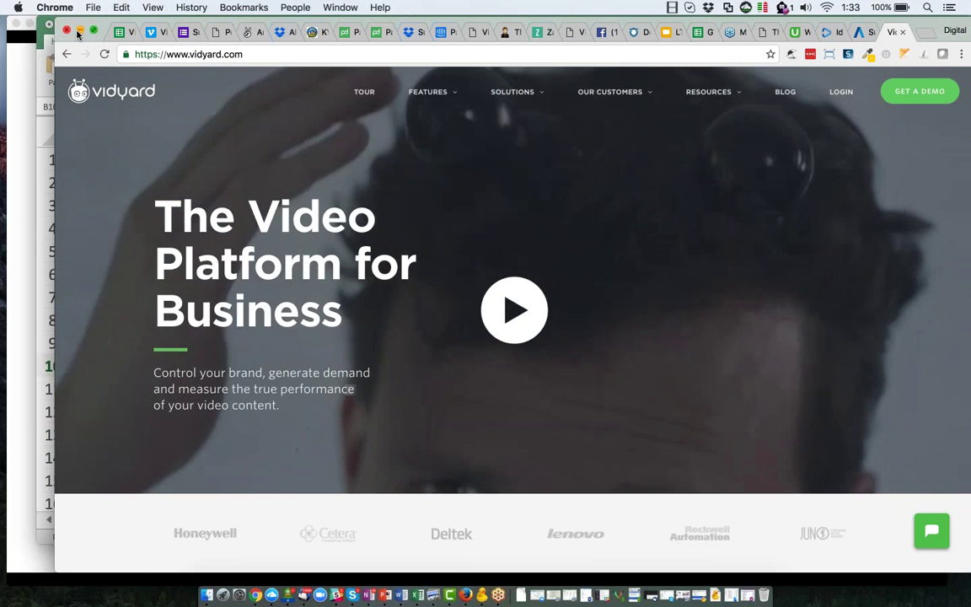
Minimize the browser to return to Excel and set the Multiple in I4 to 48
key(super+m)
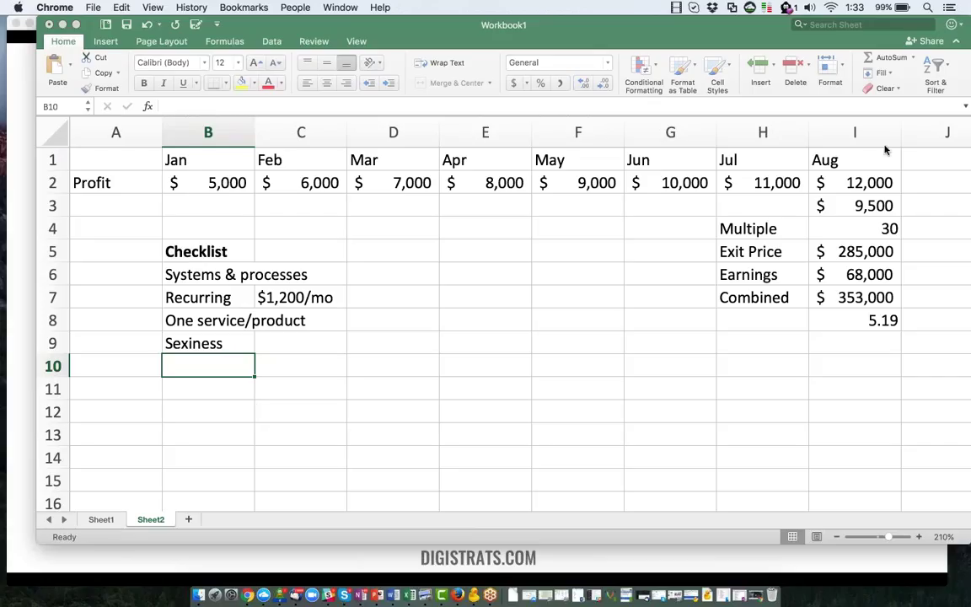
click(865, 207)
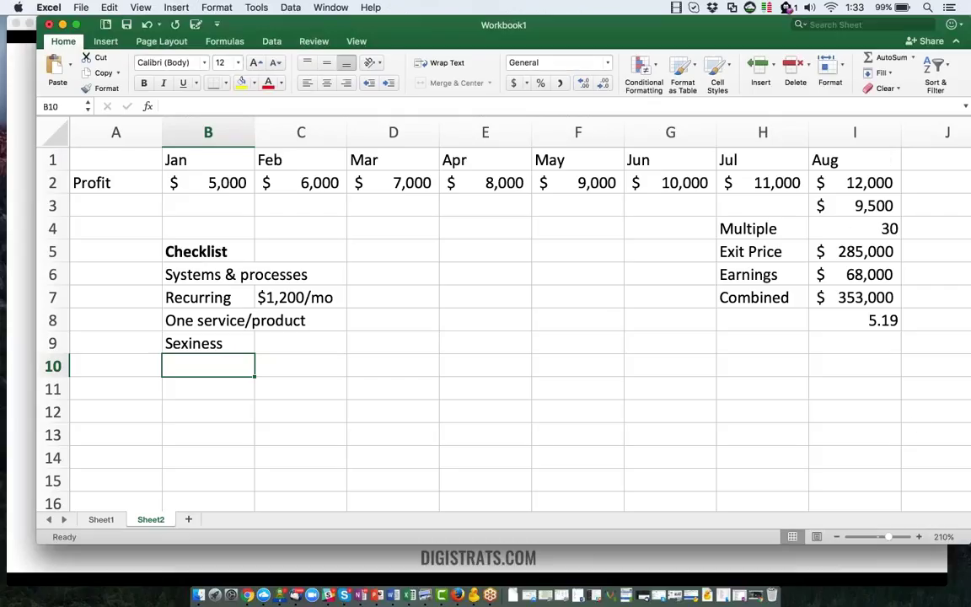
drag(848, 230, 753, 232)
click(846, 228)
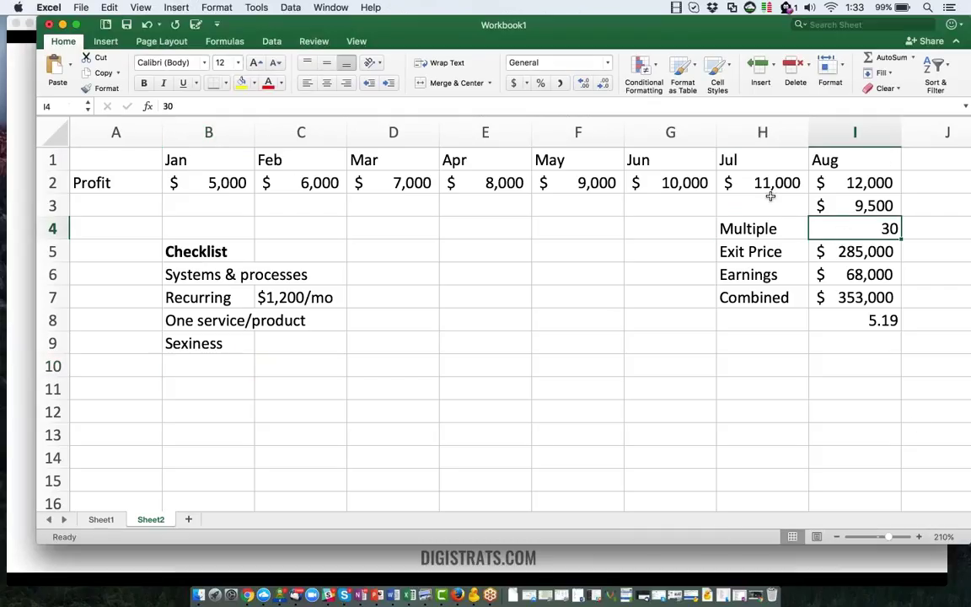
click(187, 106)
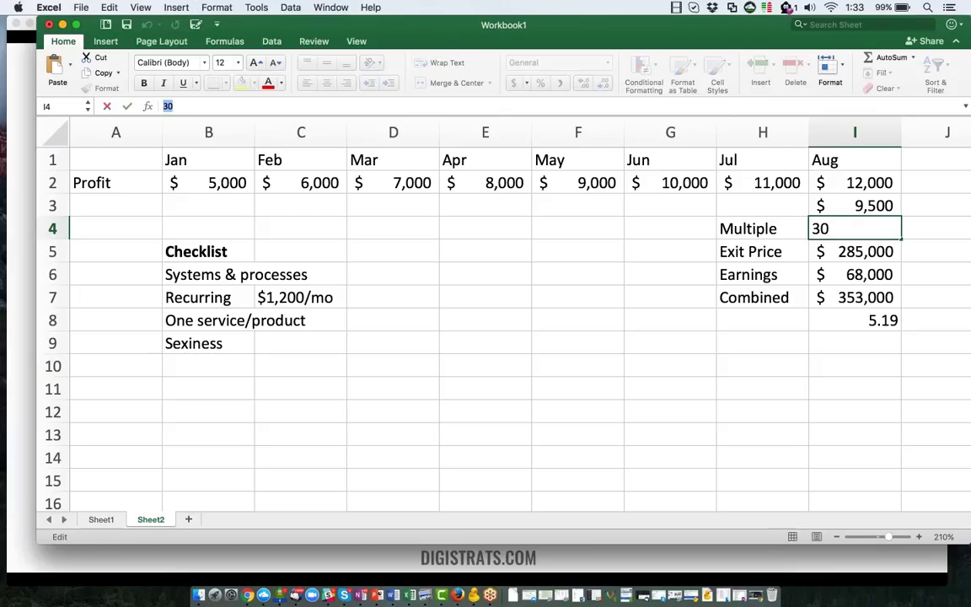
key(BackSpace)
key(BackSpace)
text(48)
key(Return)
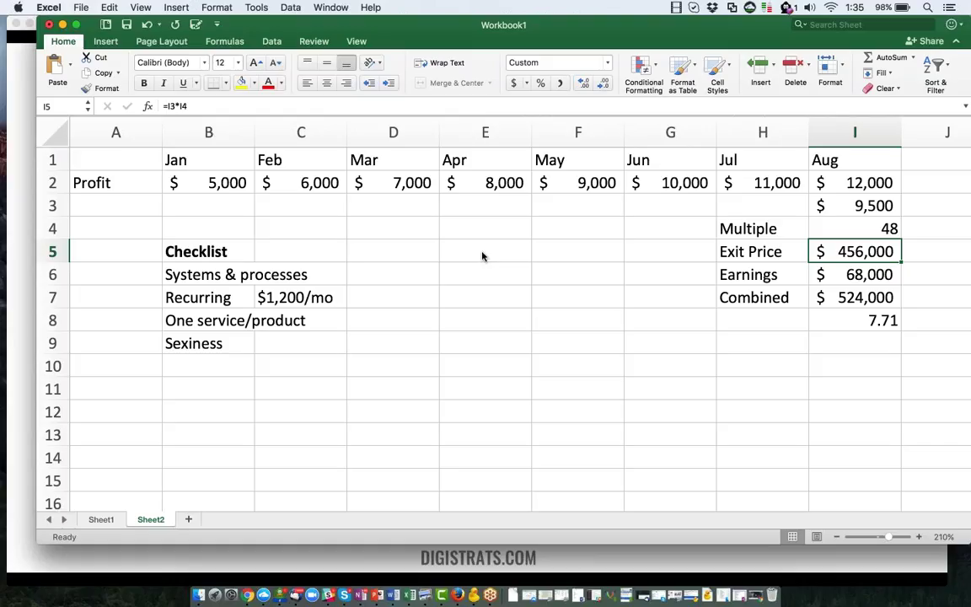
Enter Non-personality centric in B10 as the next checklist item
click(208, 365)
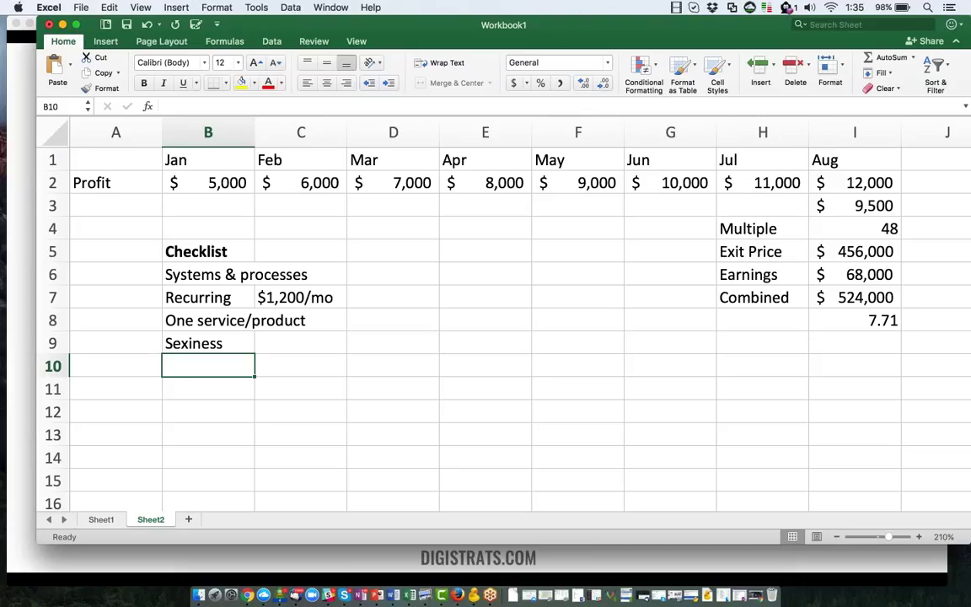
text(Non-per)
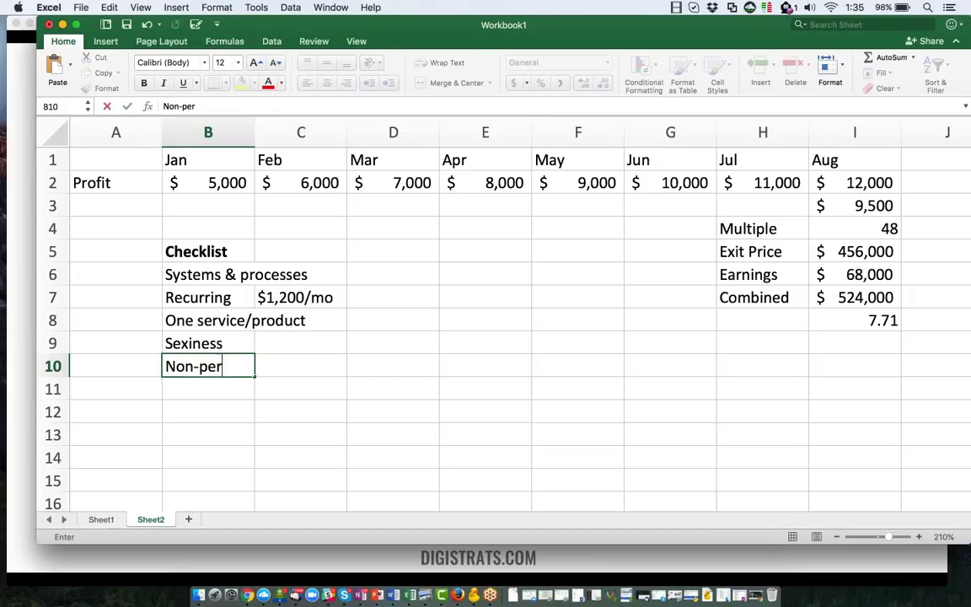
text(sonality centric)
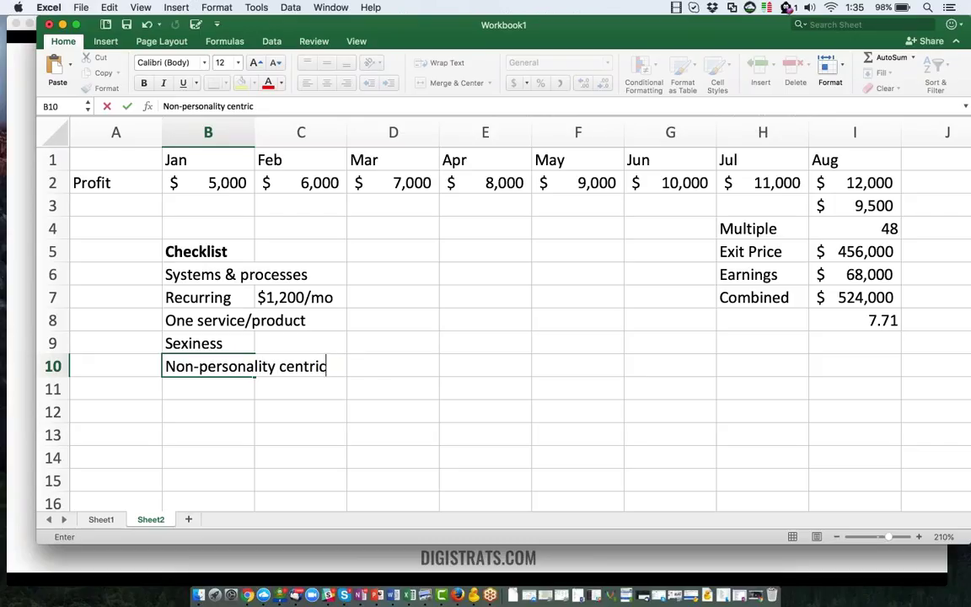
key(Return)
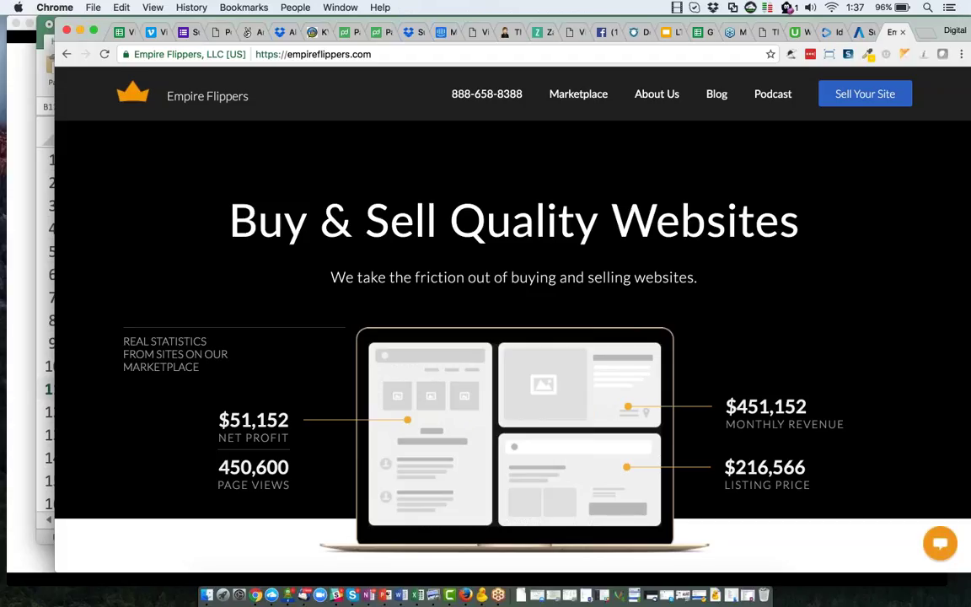
Bring up How_Video_Personalization_Works.pdf in Preview, widen its window and select the page 1 thumbnail
click(46, 216)
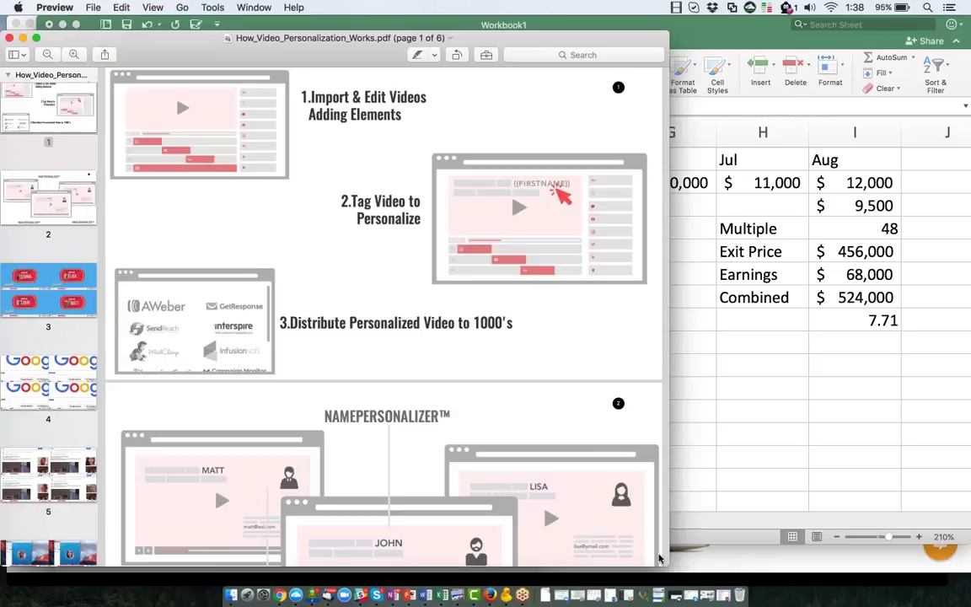
drag(878, 531, 879, 531)
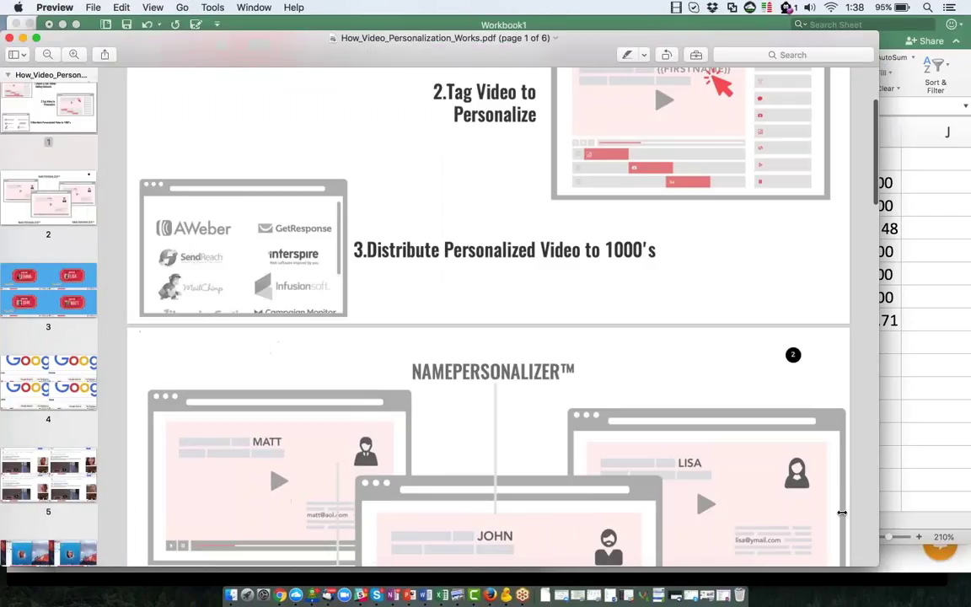
scroll(55, 139, up, 2)
click(54, 140)
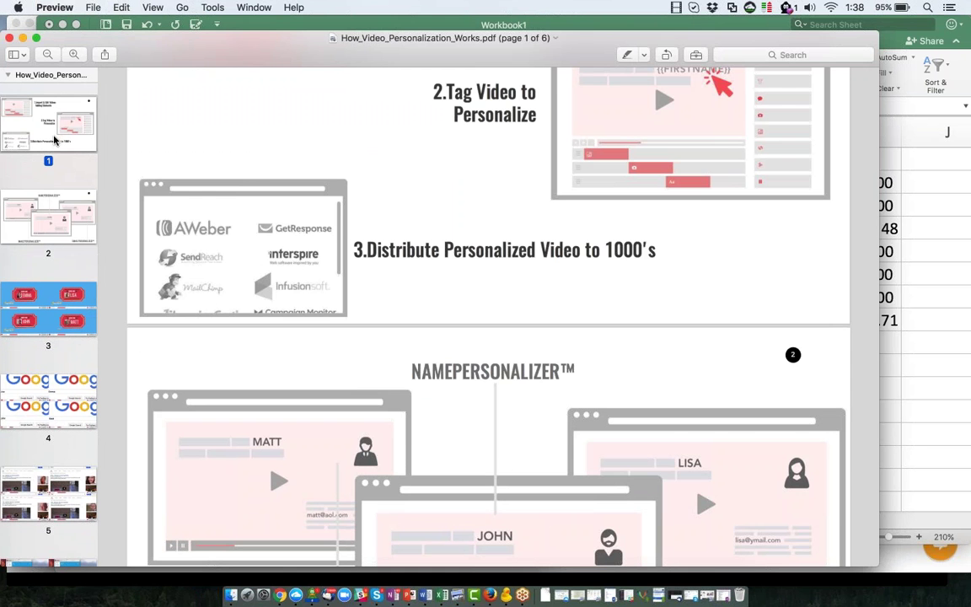
Page through the video personalization PDF from page 1 to page 4 and back to page 1
key(Down)
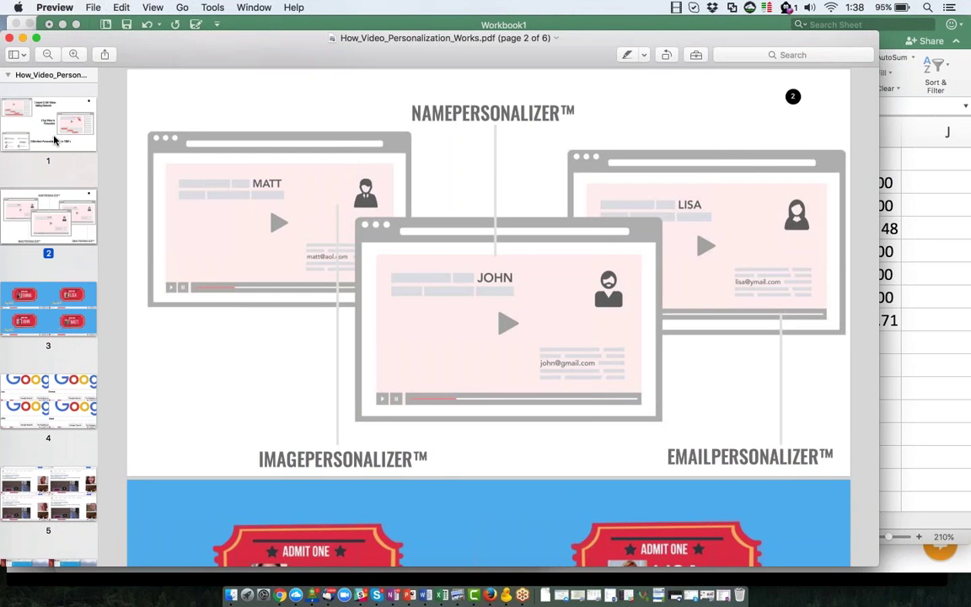
key(Down)
key(Down)
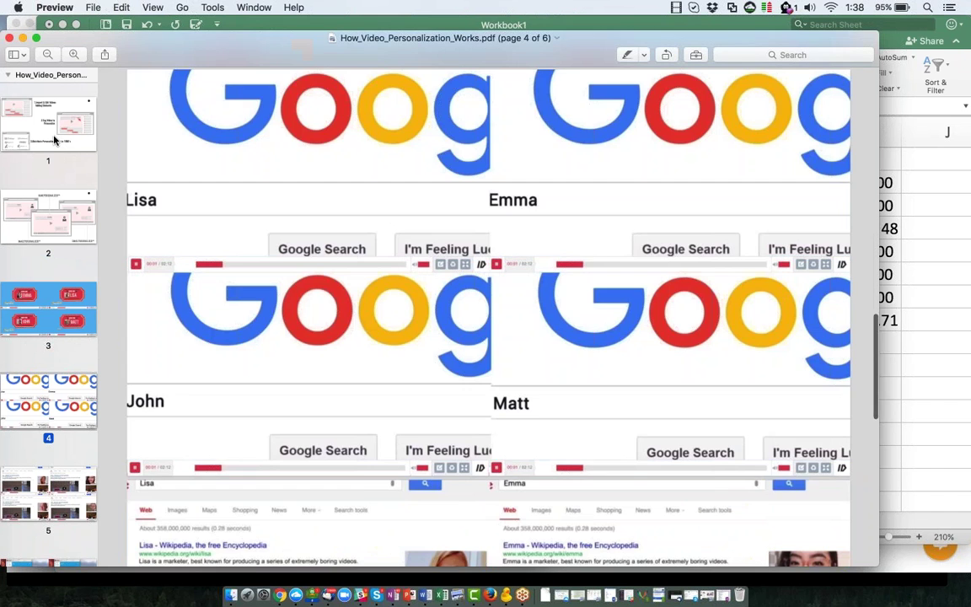
key(Up)
key(Up)
key(Up)
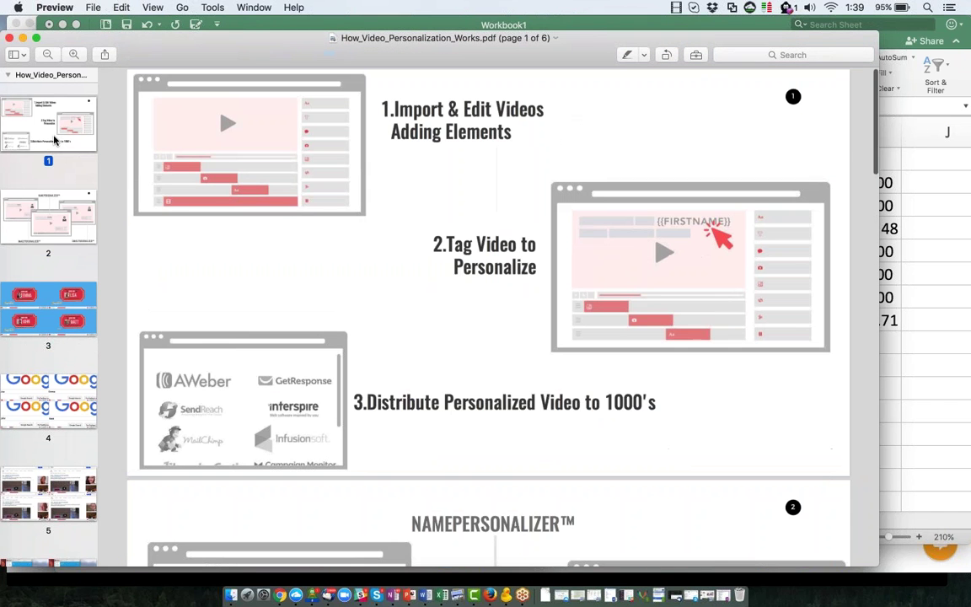